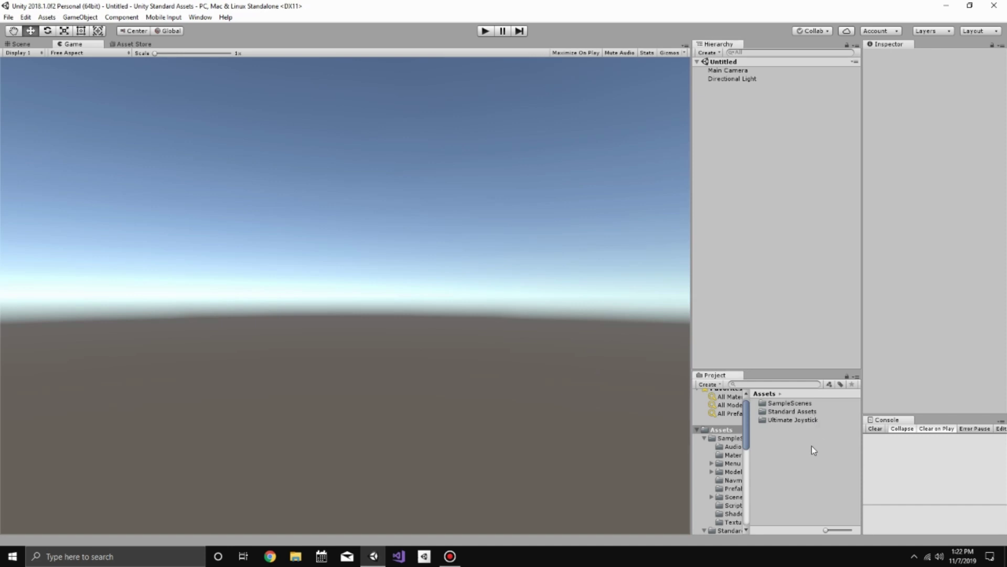
Step: Move the Ultimate Joystick folder into Standard Assets, leaving SampleScenes and Standard Assets at the Assets root
click(705, 438)
click(705, 446)
click(705, 447)
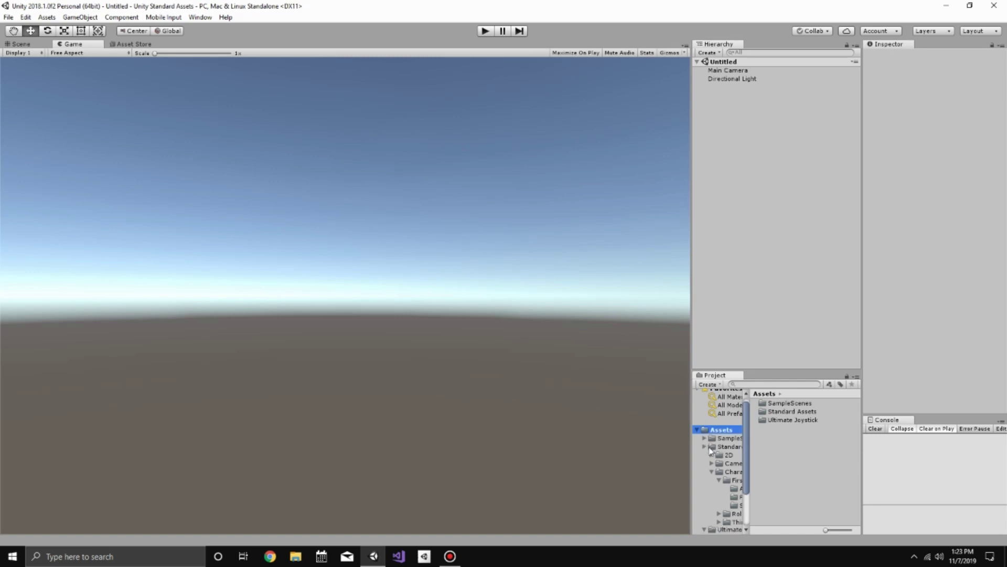
click(704, 460)
click(704, 461)
click(797, 439)
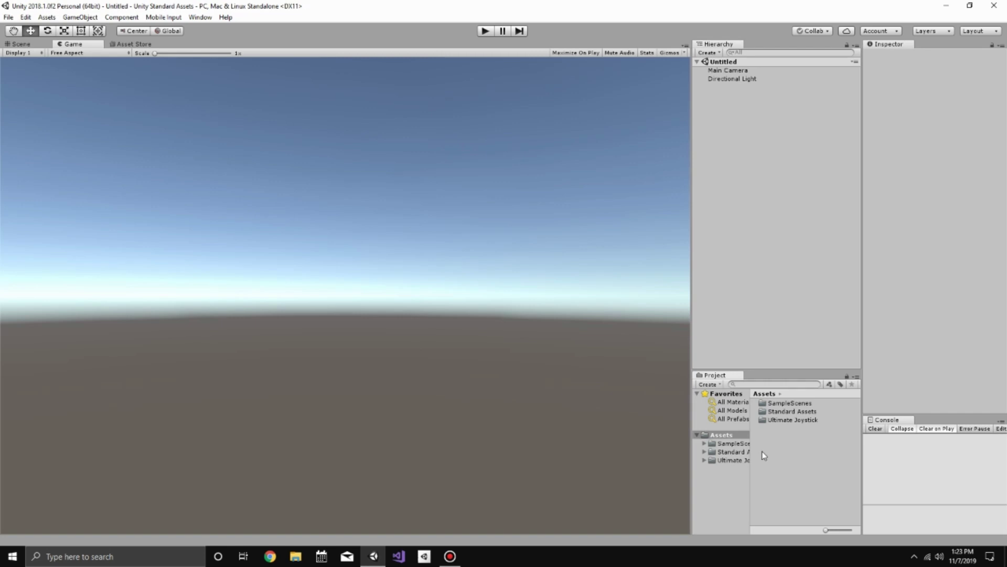
click(798, 421)
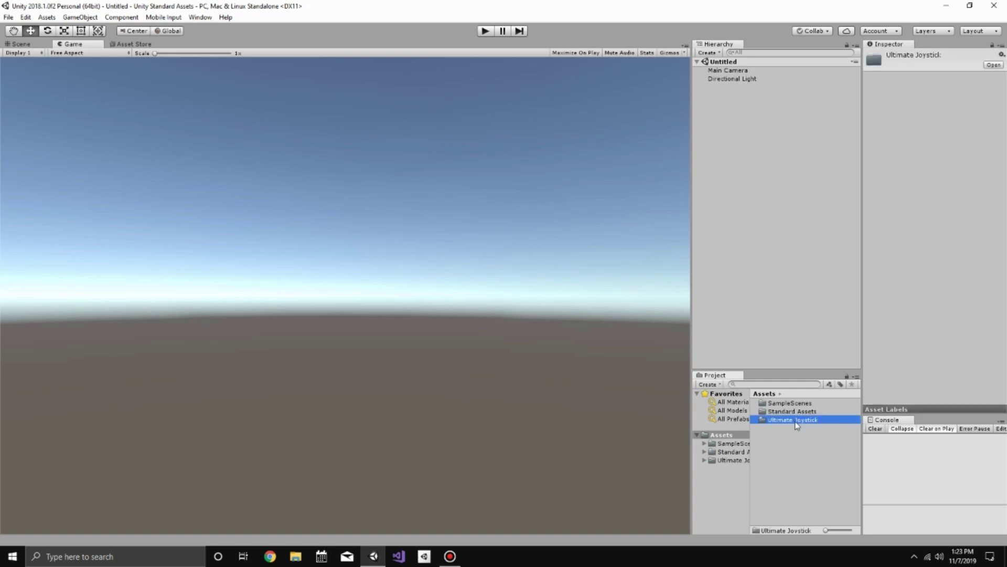
drag(800, 426, 813, 413)
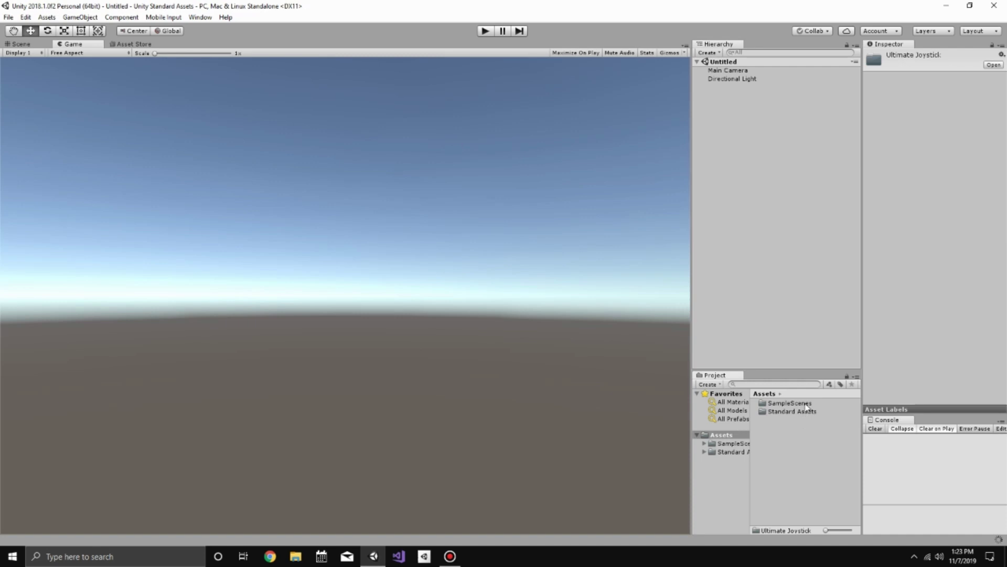
Step: Open SampleScenes > Scenes, inspect a Console warning and clear all Console warnings
double_click(807, 404)
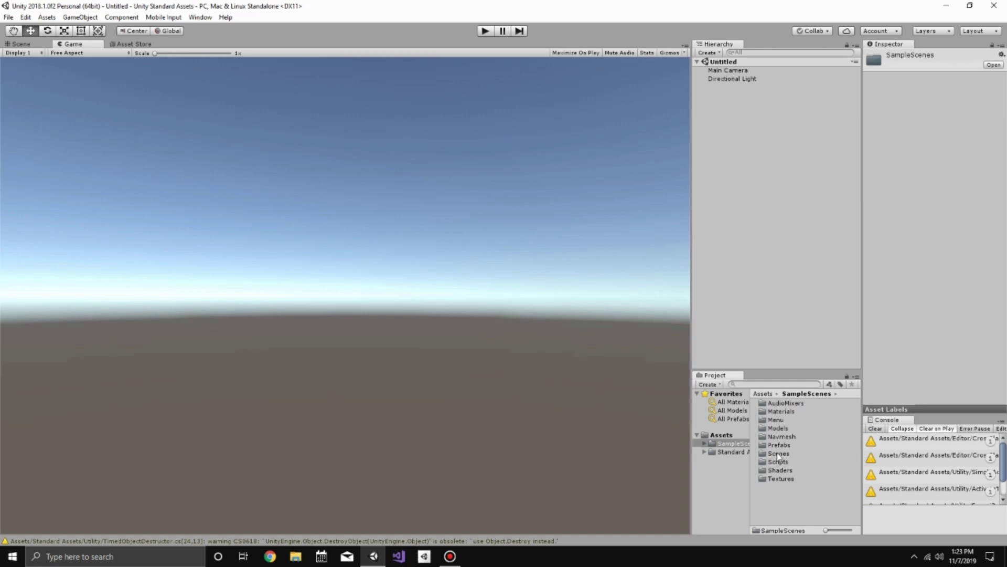
double_click(779, 454)
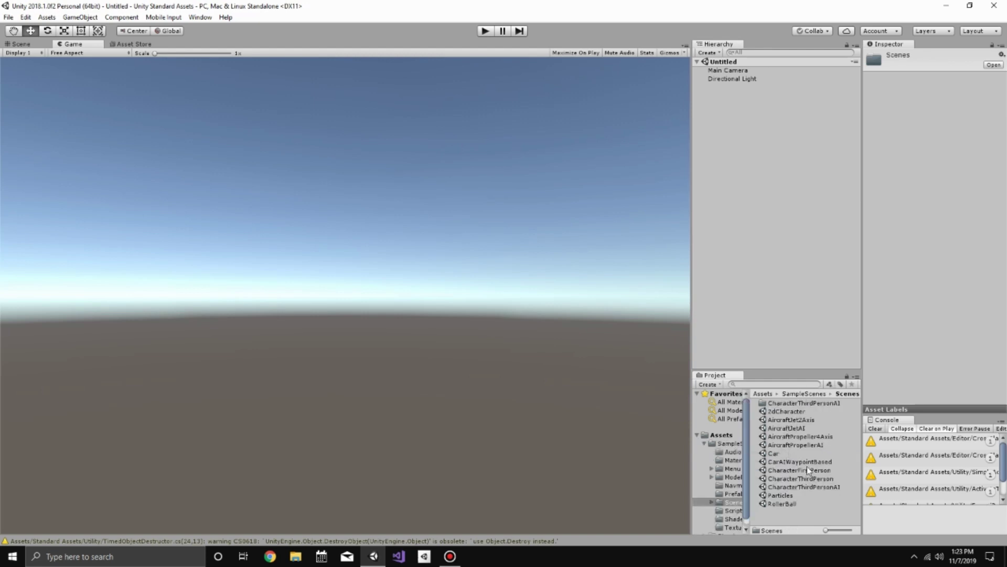
scroll(958, 477, down, 2)
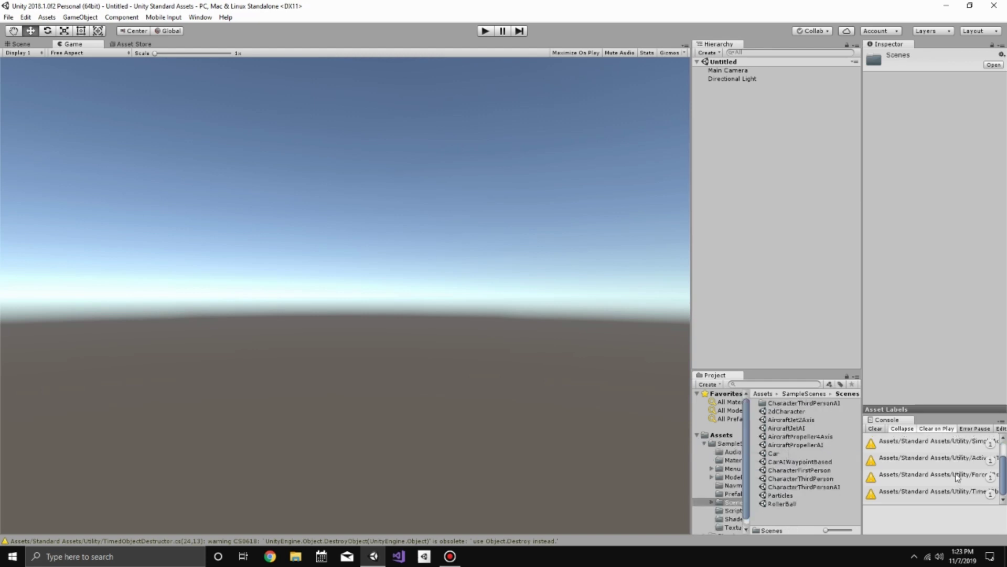
click(928, 448)
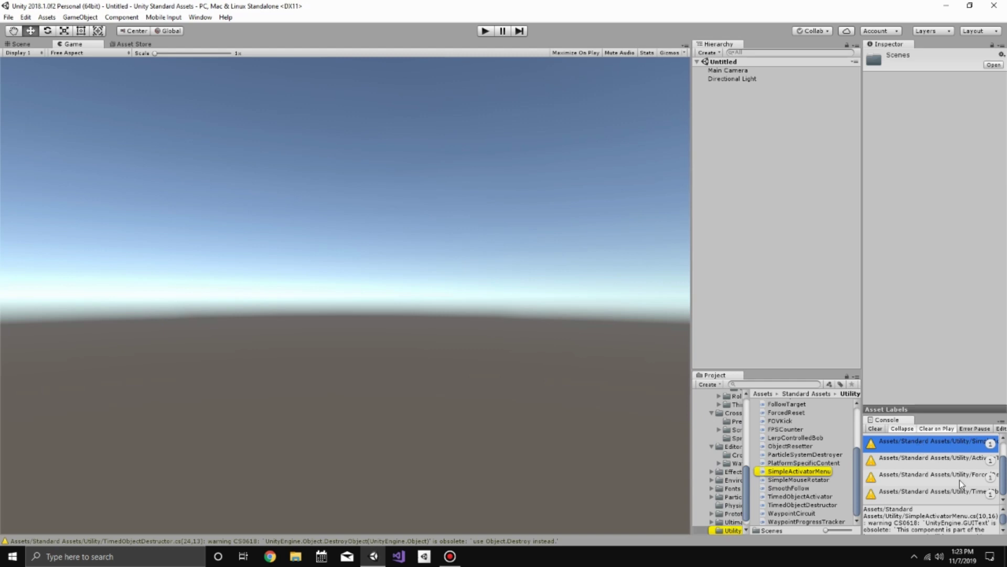
scroll(959, 479, up, 2)
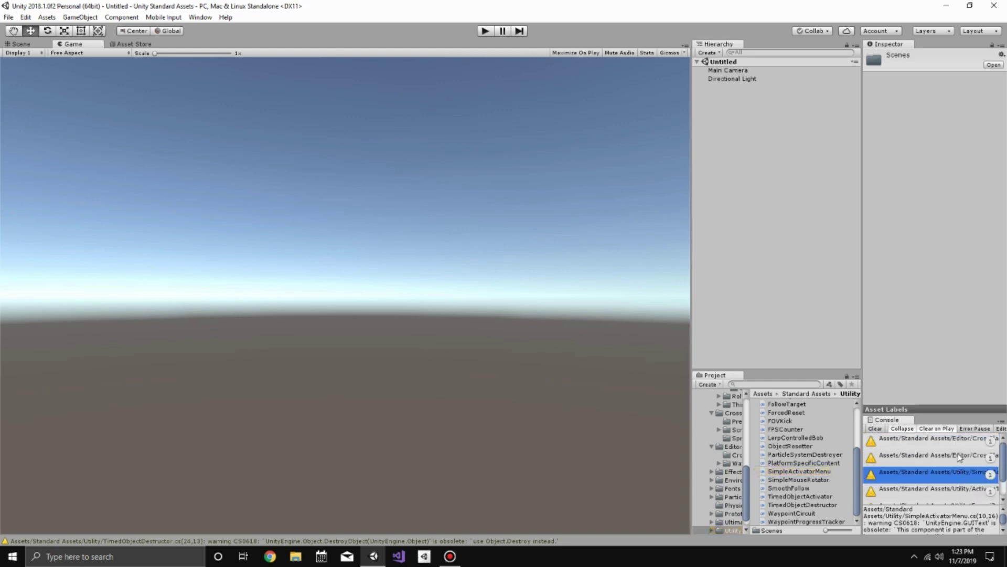
click(875, 429)
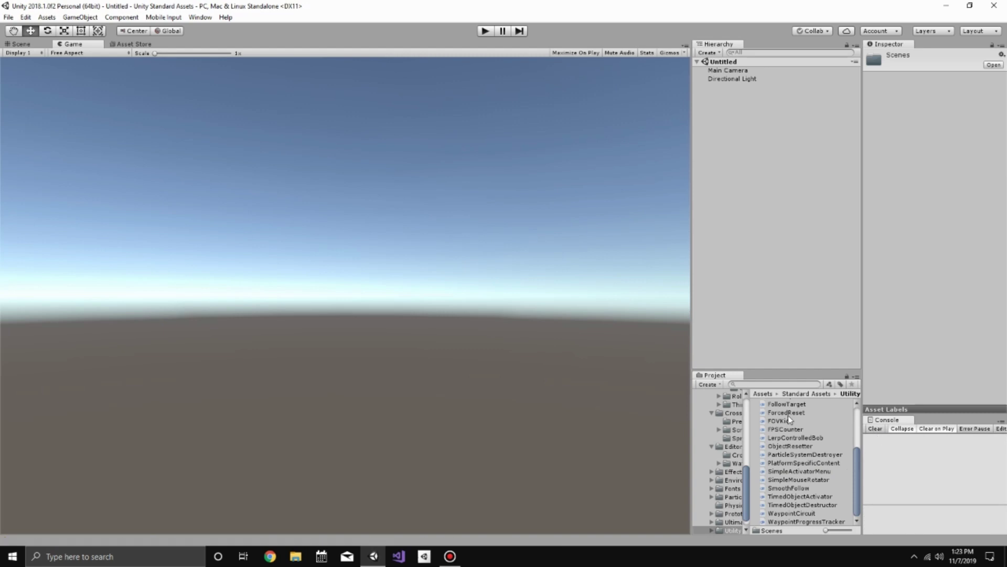
Step: Navigate from the Assets root back into SampleScenes > Scenes to show the scene files
click(797, 395)
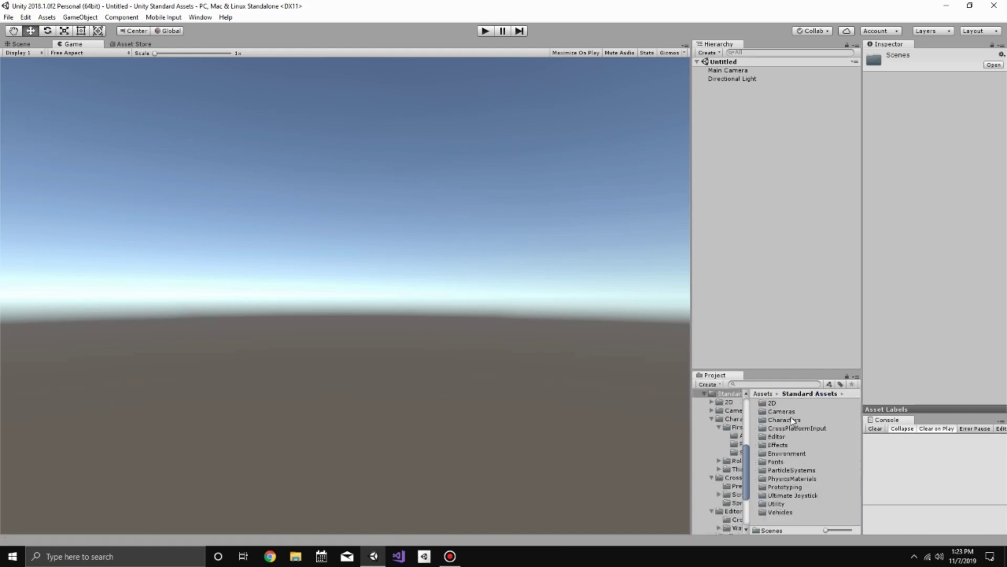
click(762, 394)
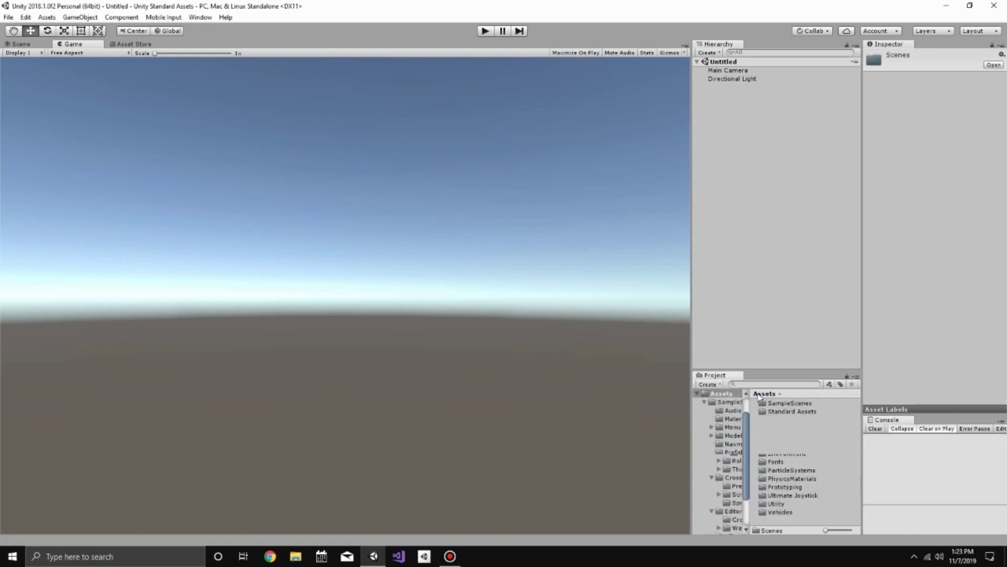
double_click(784, 404)
double_click(784, 452)
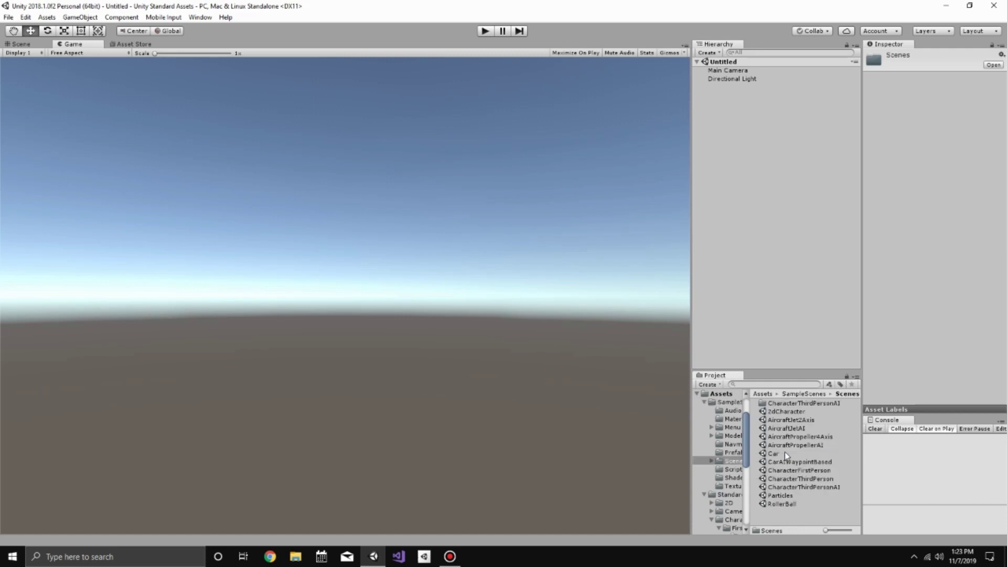
Step: Open the CharacterFirstPerson scene and expand UI > DualTouchControls in the Hierarchy
double_click(800, 470)
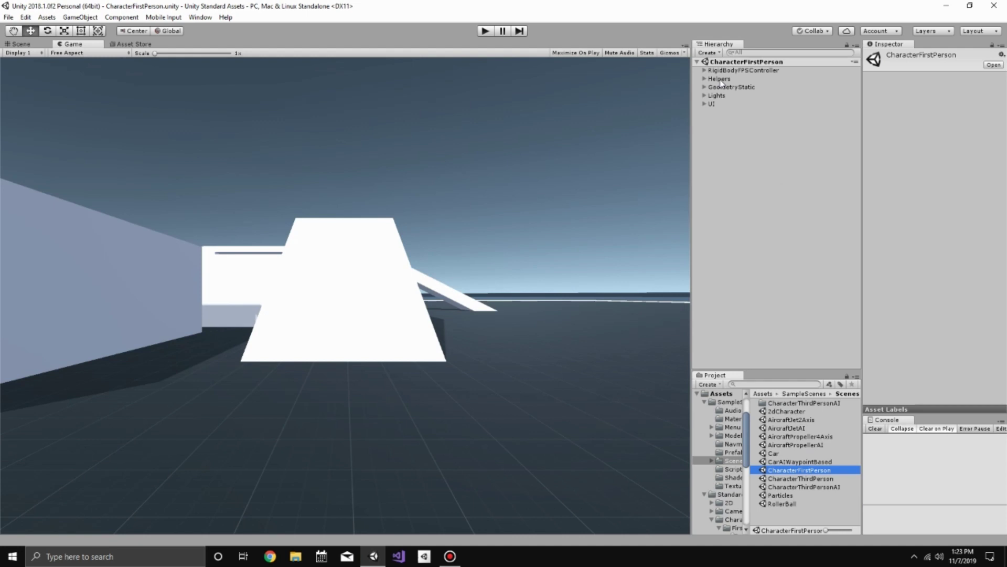
click(751, 71)
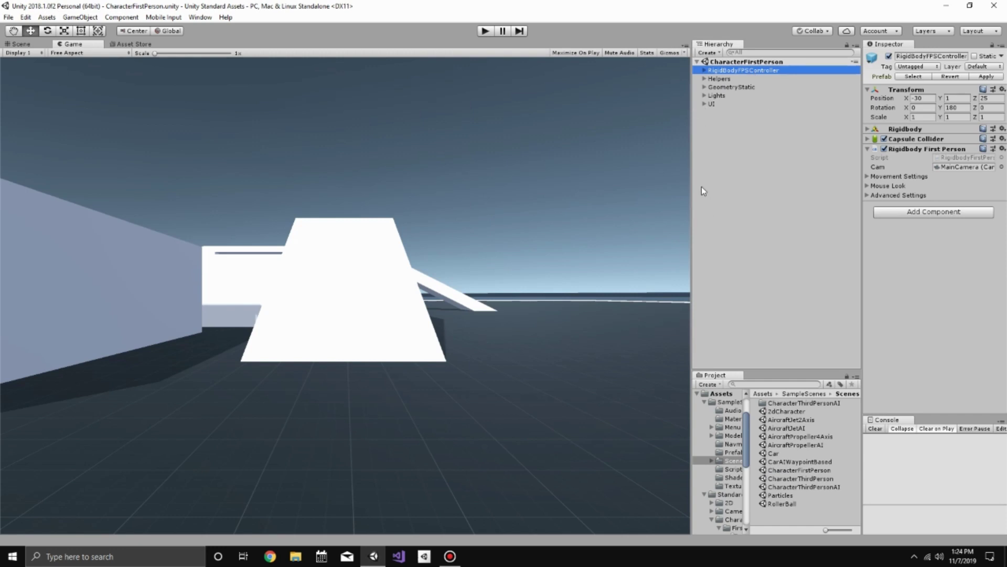
click(704, 104)
click(712, 113)
Step: Delete the DualTouchControls object and then the empty UI object
click(752, 113)
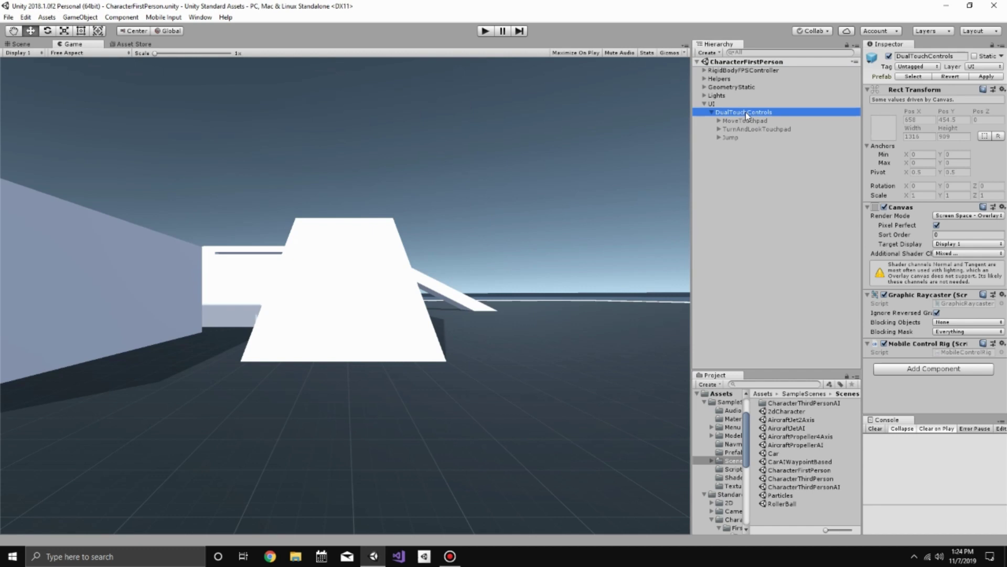
key(Delete)
click(746, 107)
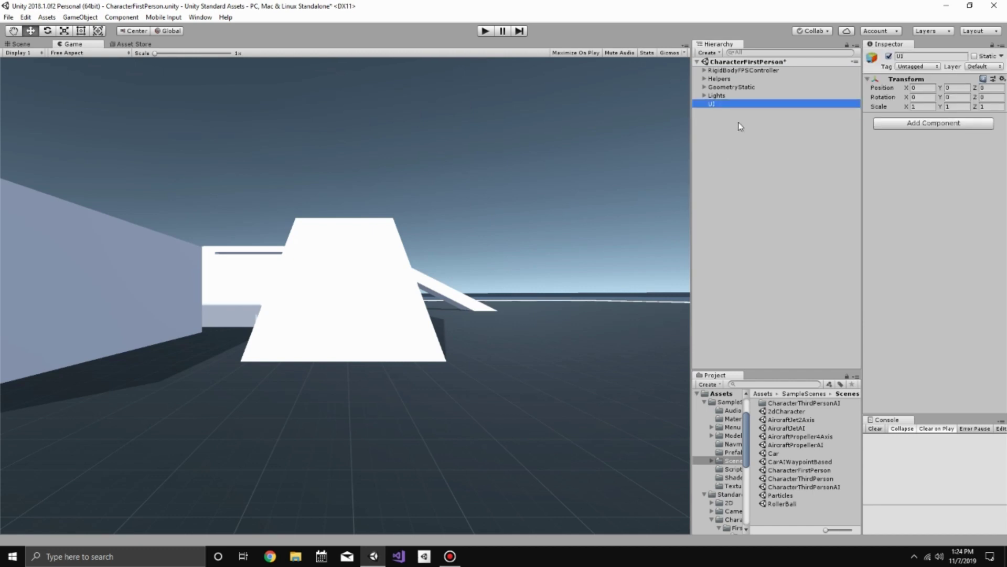
key(Delete)
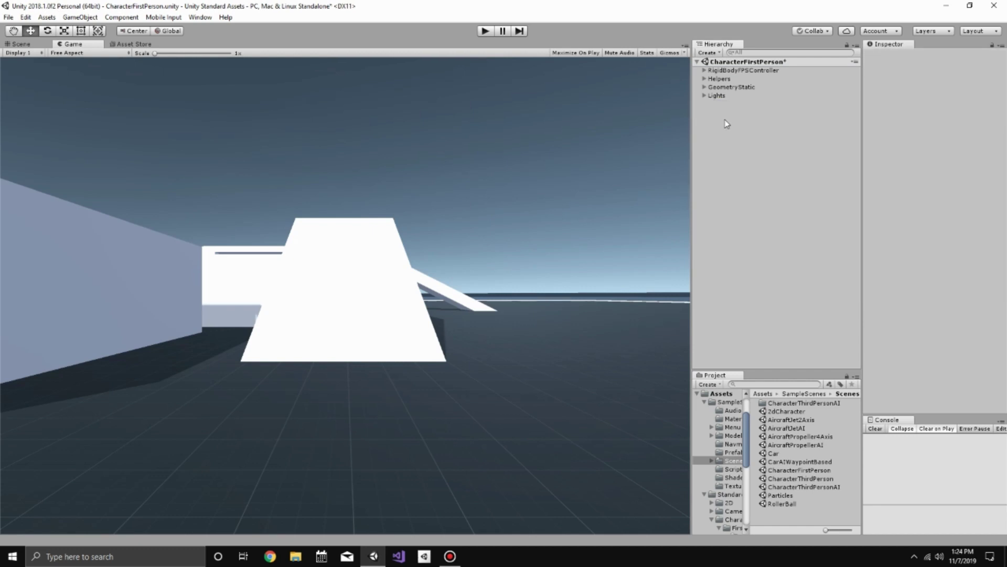
Step: Browse to Standard Assets > Ultimate Joystick > Prefabs in the Project window
click(763, 394)
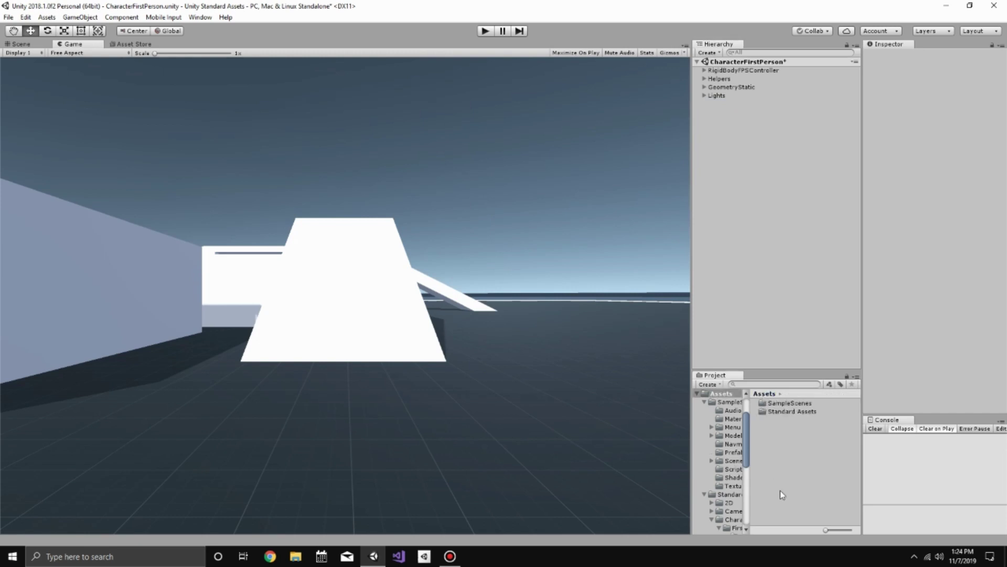
double_click(794, 413)
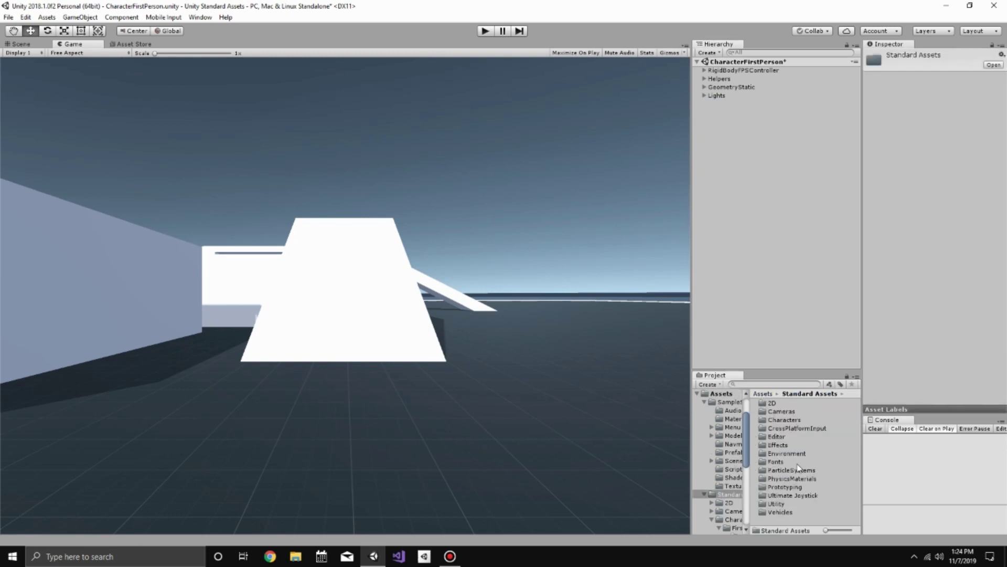
double_click(813, 496)
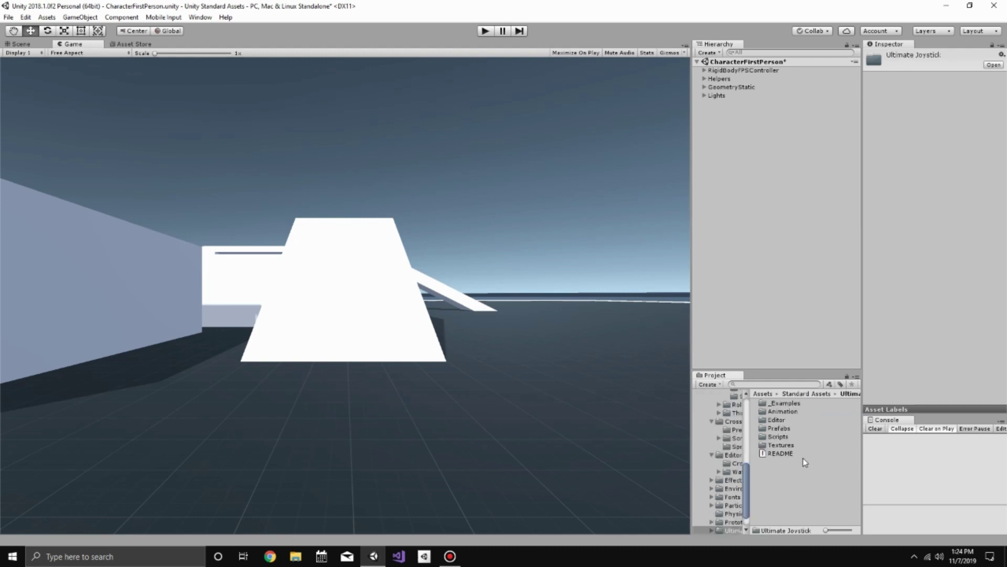
double_click(799, 428)
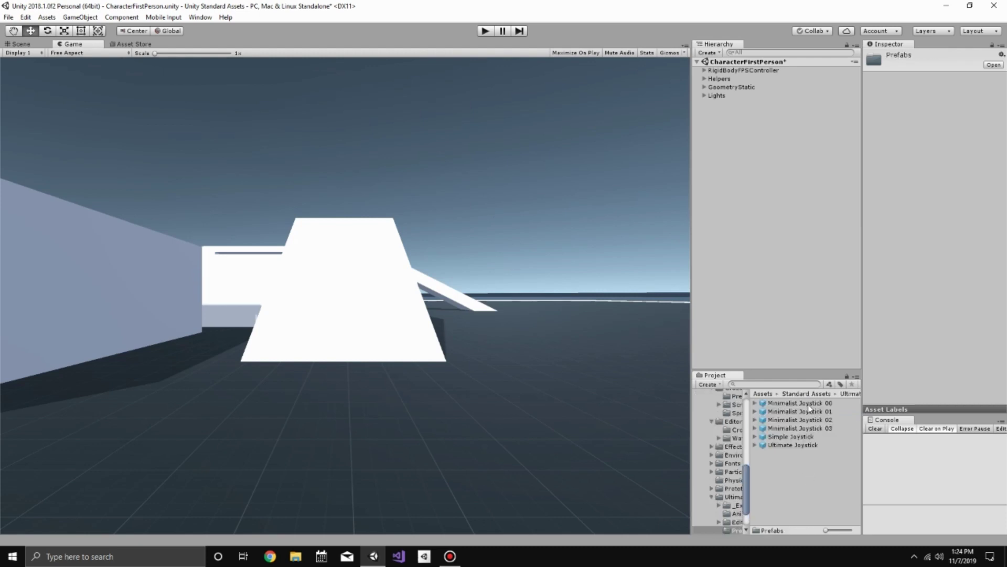
Step: Add two Minimalist Joystick 00 prefabs to the scene under Ultimate UI Canvas
drag(809, 406, 764, 258)
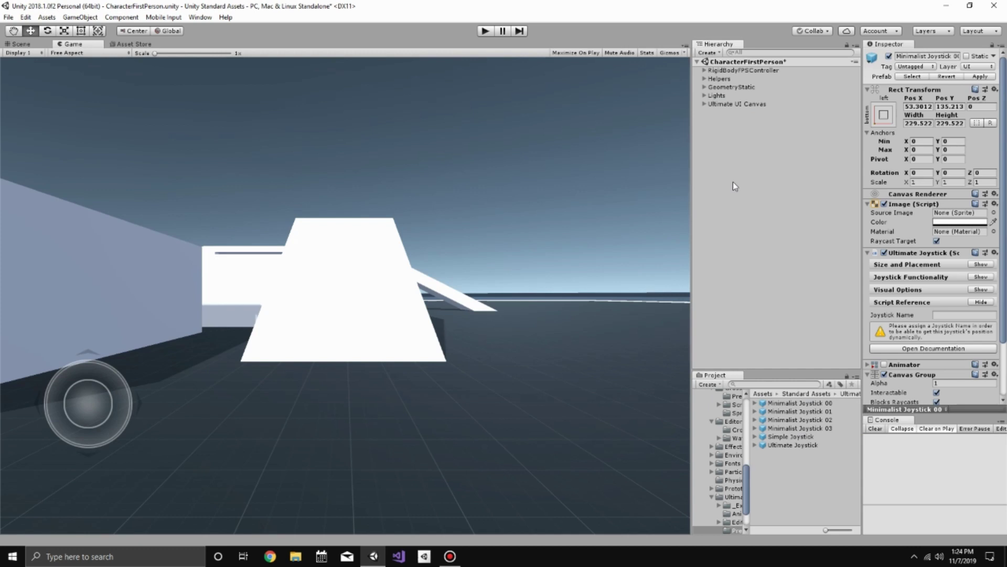
click(705, 104)
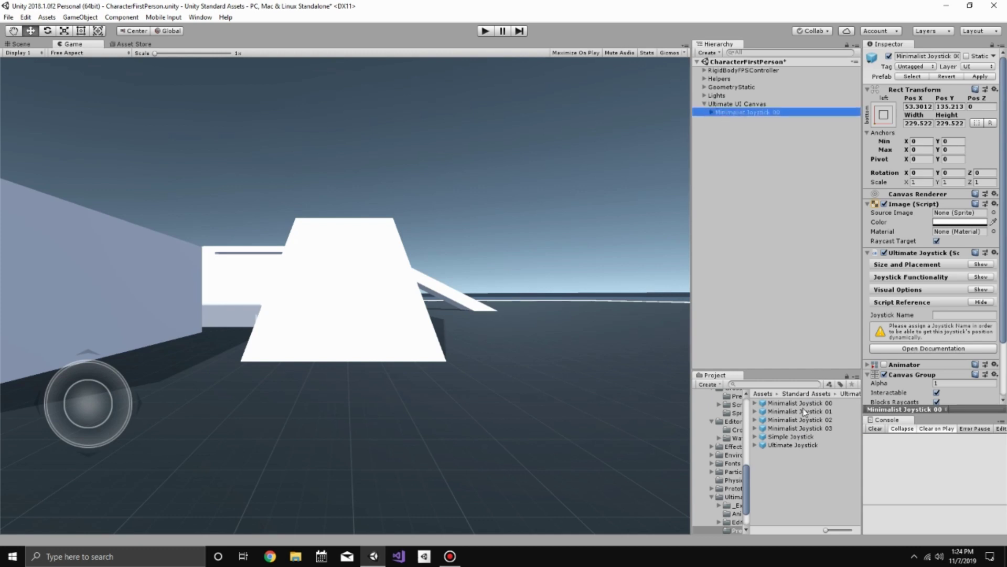
drag(800, 403, 763, 161)
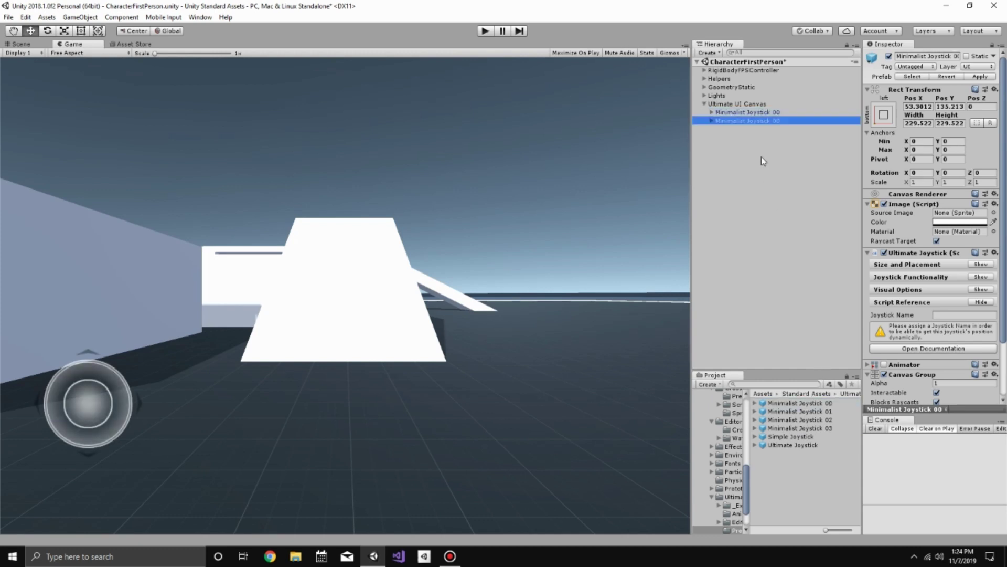
click(768, 112)
Step: Rename the two joysticks to 'Movement Joystick' and 'Camera Joystick'
click(768, 112)
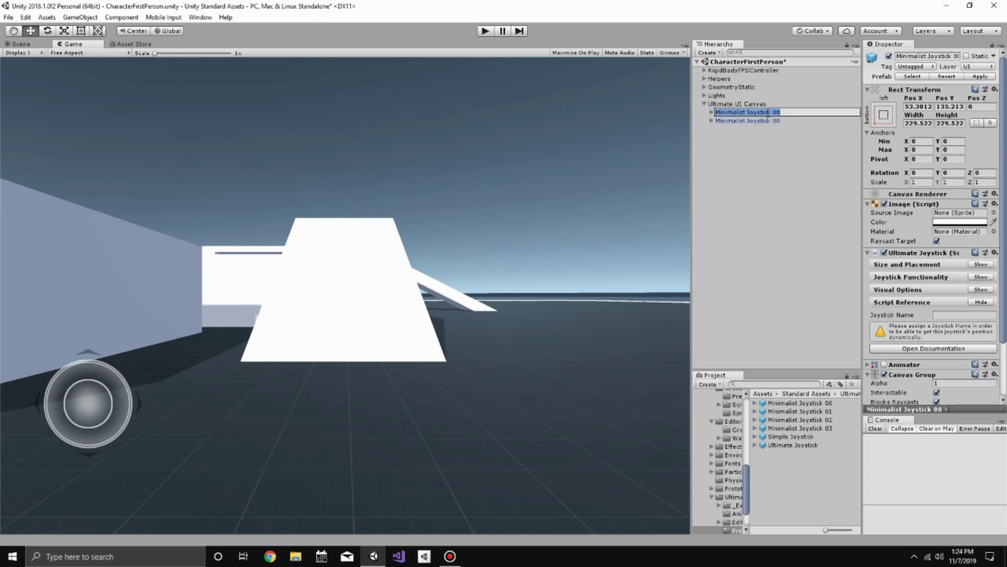
text(Movement Joystick)
key(Return)
key(Down)
key(F2)
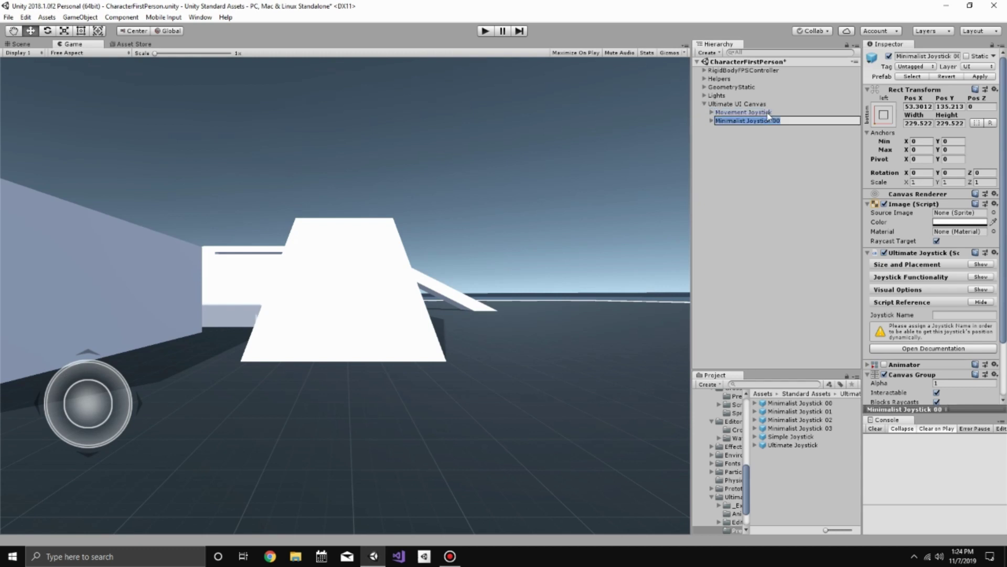
text(Camera Joystick)
key(Return)
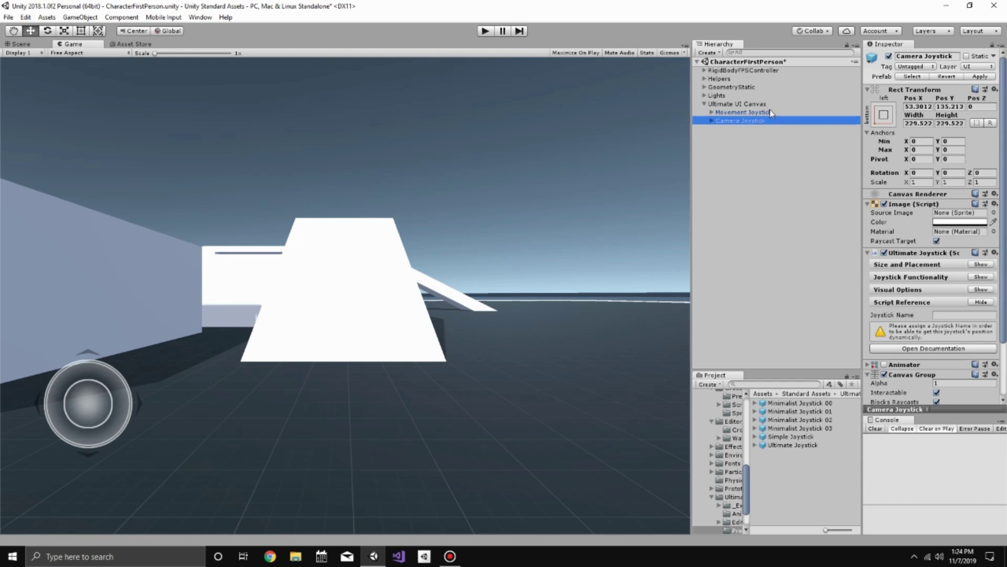
Step: Set the Camera Joystick's Size and Placement Anchor to Right
click(770, 112)
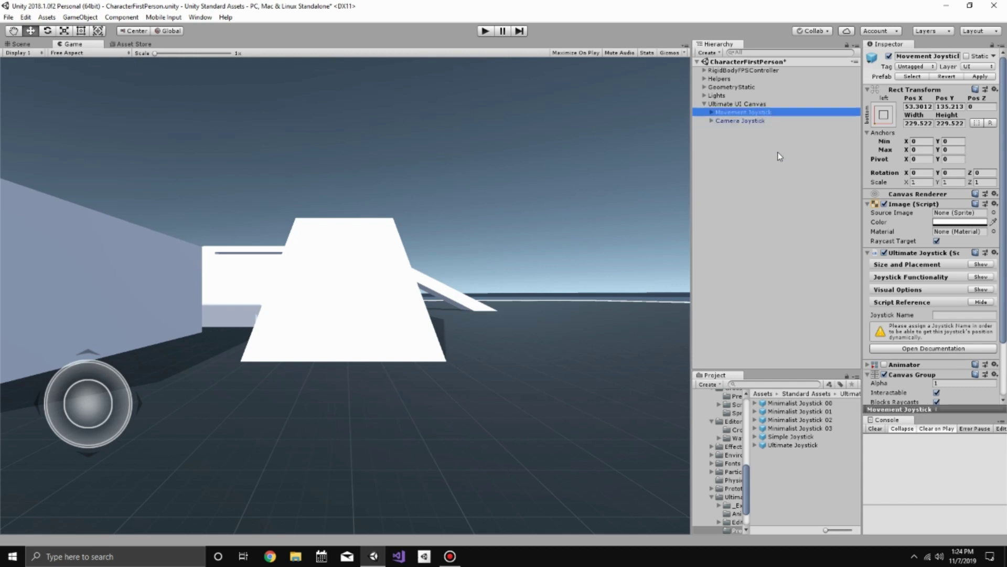
click(758, 120)
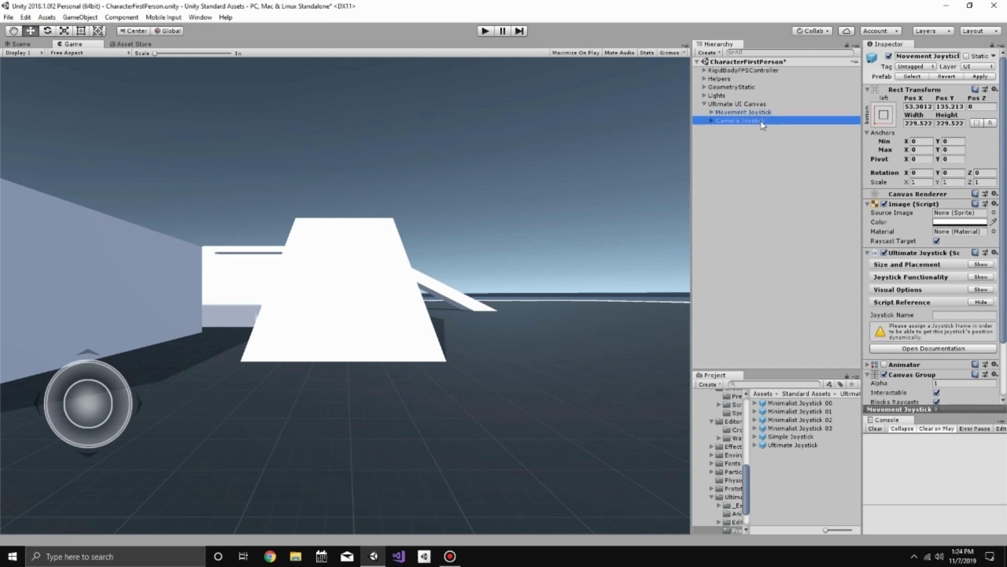
click(981, 302)
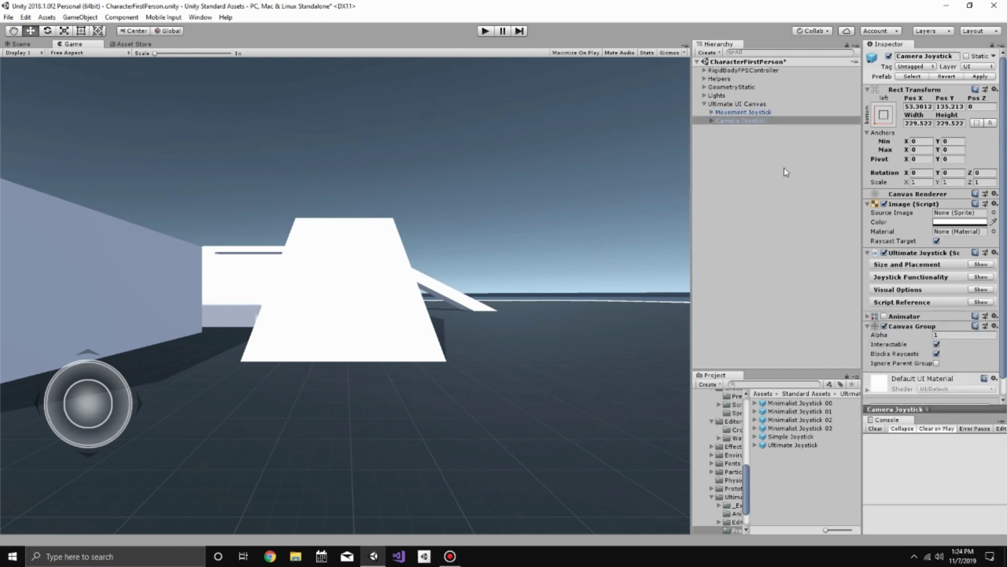
click(981, 264)
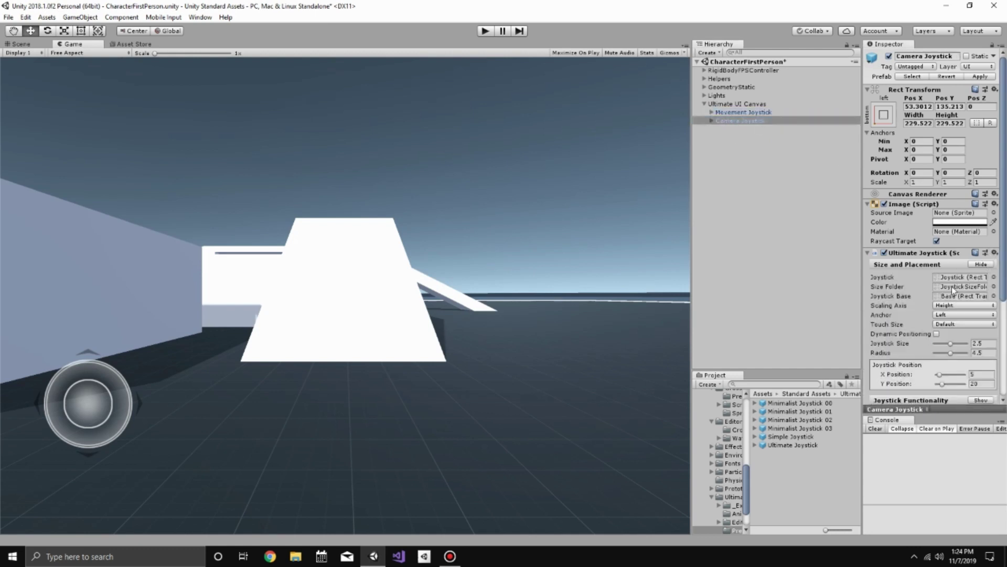
click(953, 315)
click(955, 338)
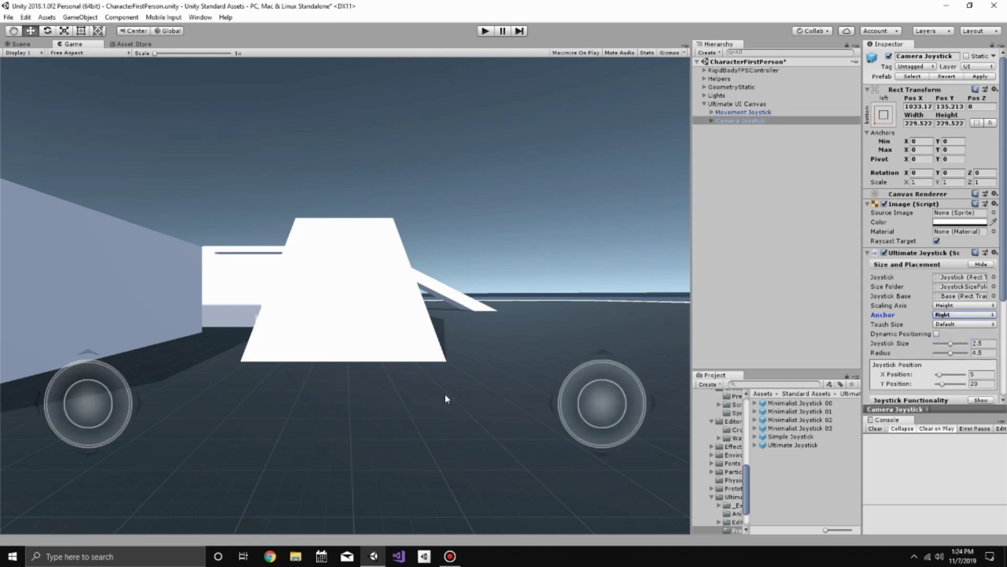
Step: Enter 'Movement' as the Movement Joystick's Joystick Name under Script Reference
click(764, 112)
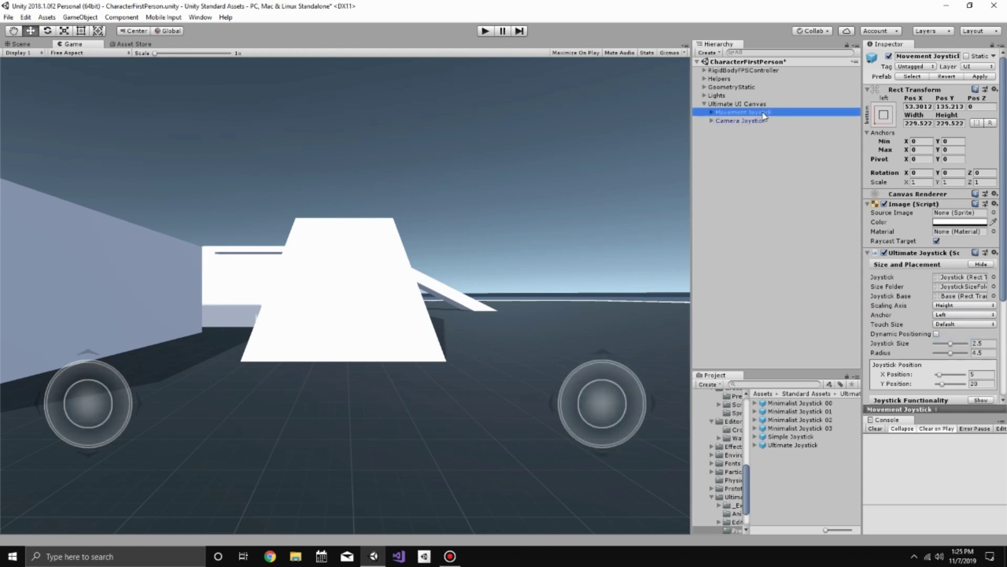
click(981, 265)
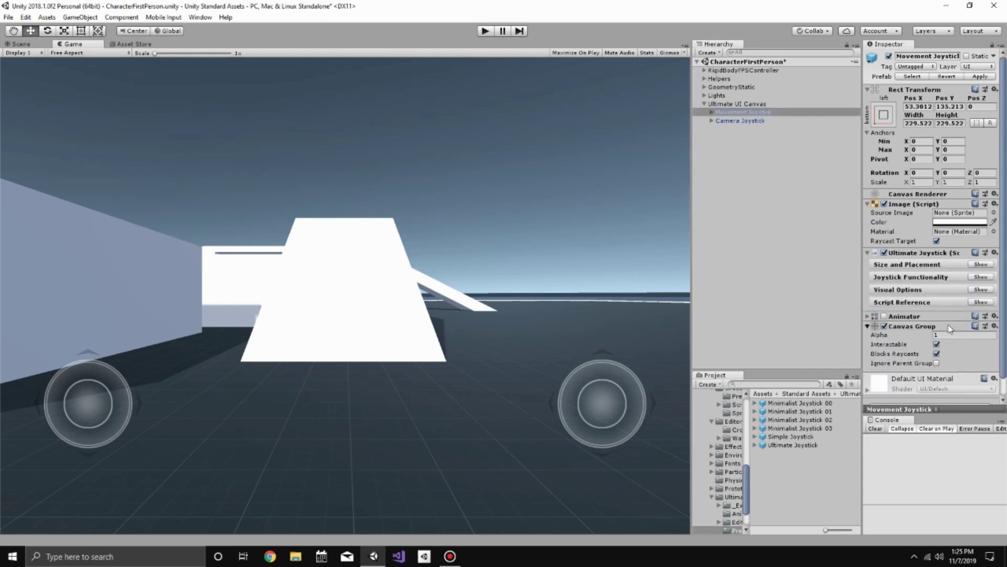
click(981, 302)
click(953, 313)
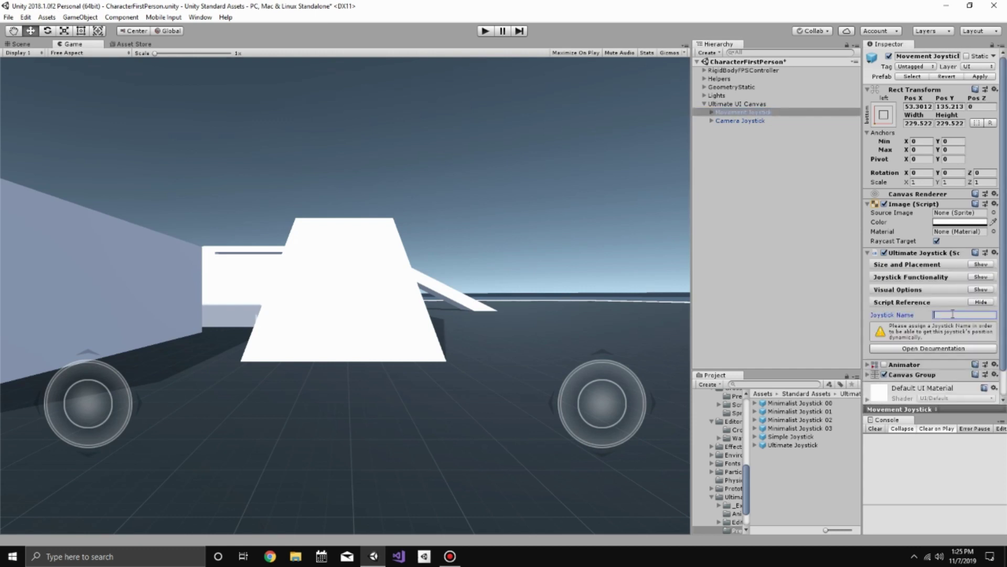
text(Movement)
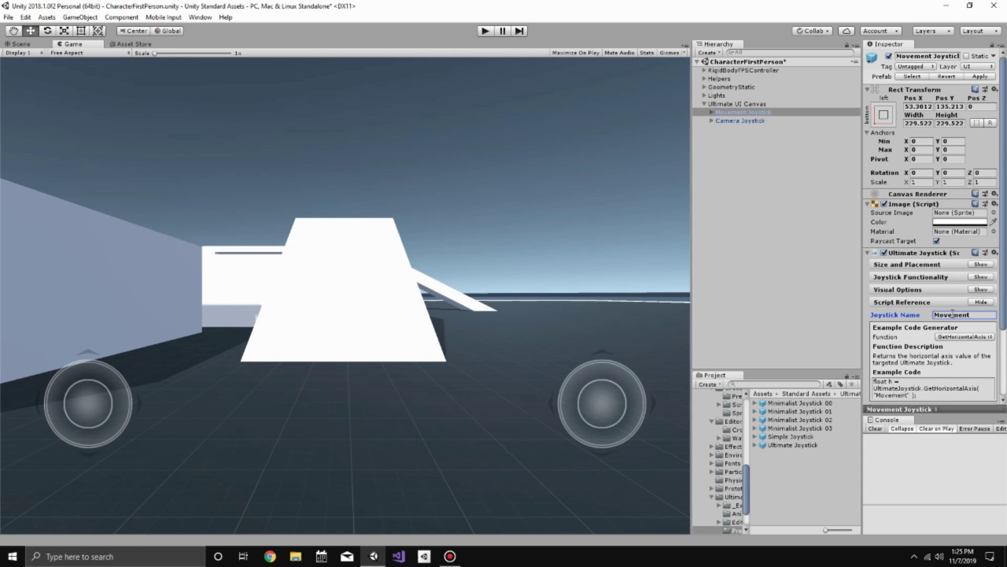
Step: Enter 'Camera' as the Camera Joystick's Joystick Name
click(769, 121)
click(979, 315)
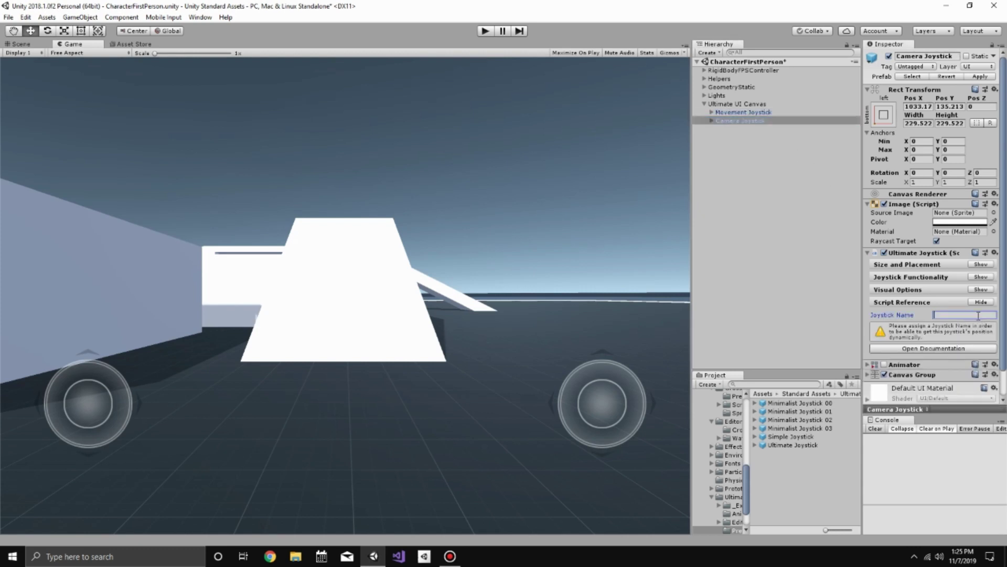
text(Camera)
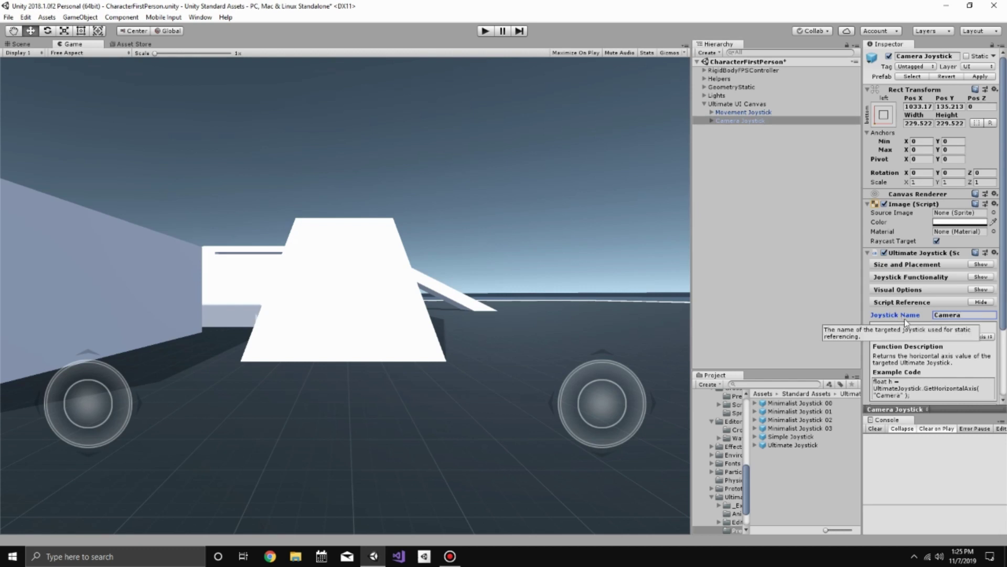
click(763, 118)
click(775, 114)
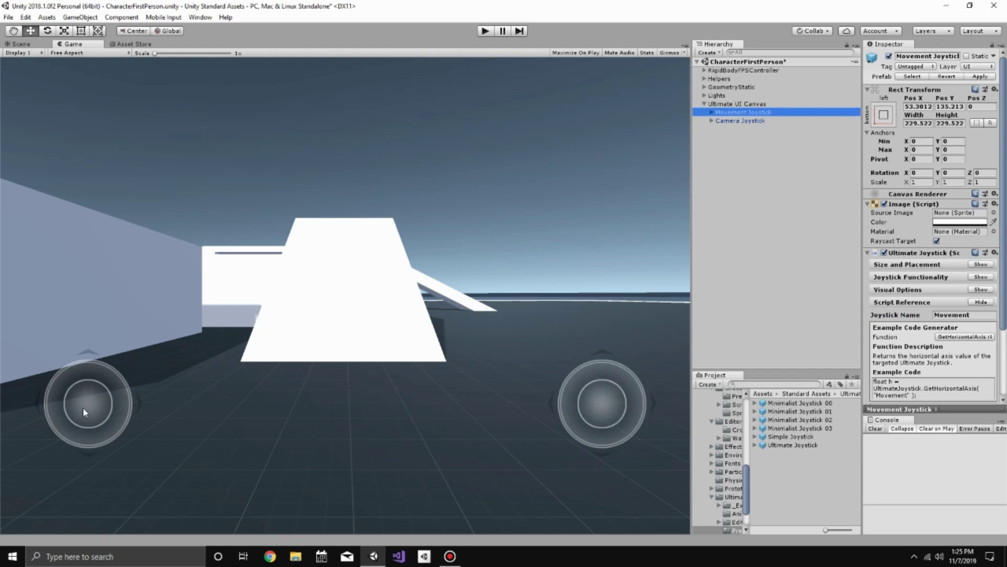
Step: Open RigidBodyFPSController's RigidbodyFirstPersonController.cs script in Visual Studio
click(750, 72)
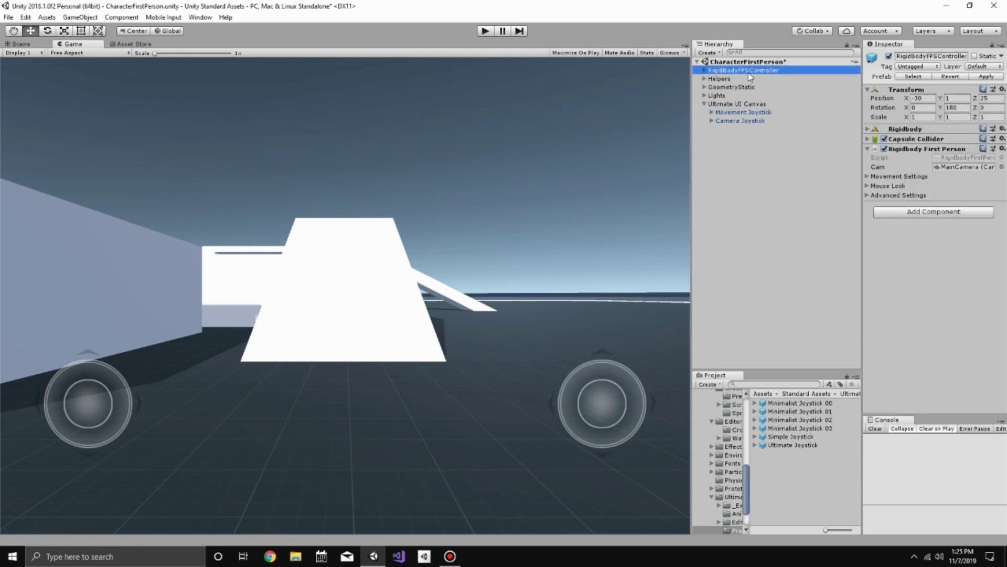
click(951, 159)
double_click(951, 159)
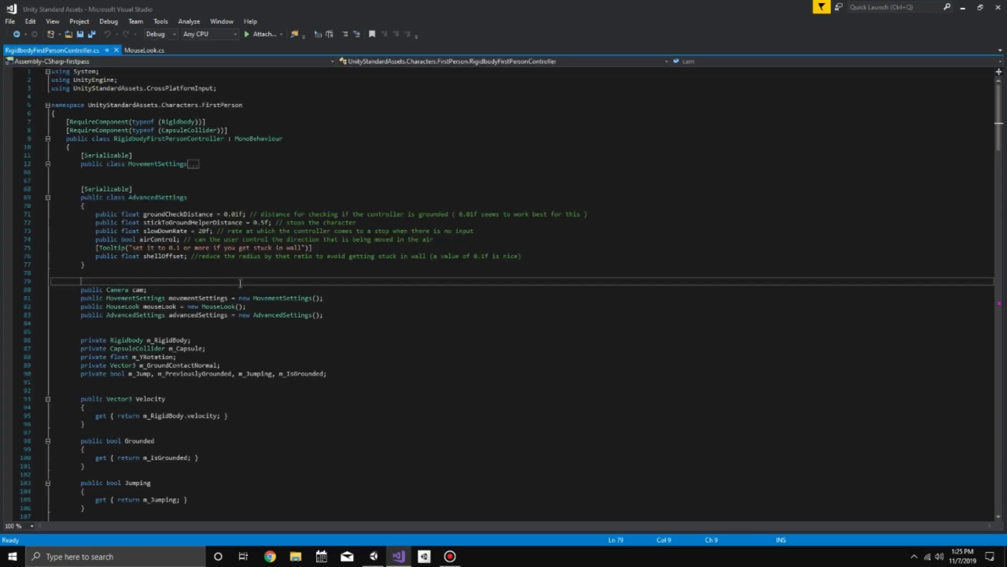
Step: Scroll to GetInput() and place the caret on its Horizontal and Vertical GetAxis lines
ctrl+scroll(239, 283, up, 2)
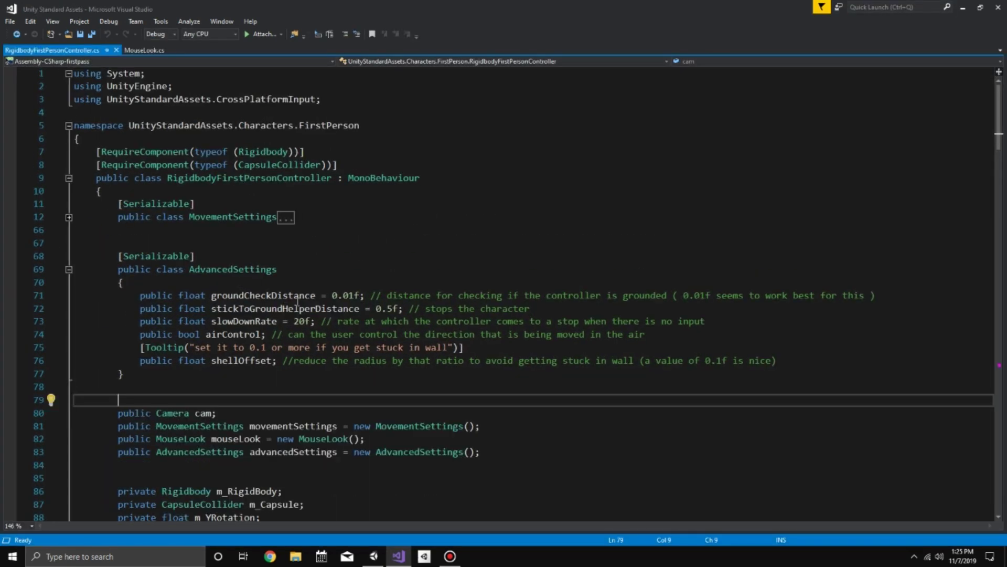
scroll(358, 370, down, 7)
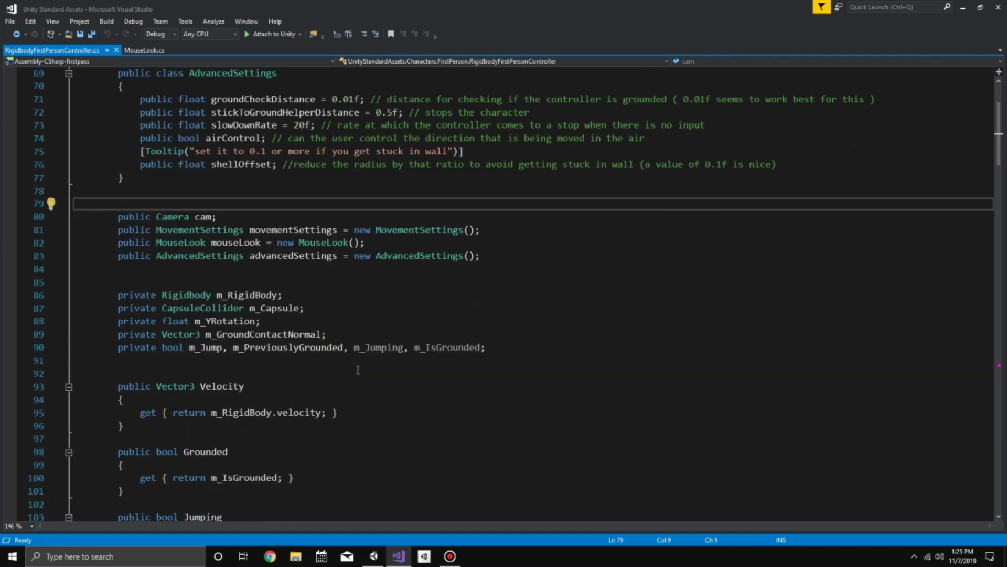
scroll(357, 369, down, 11)
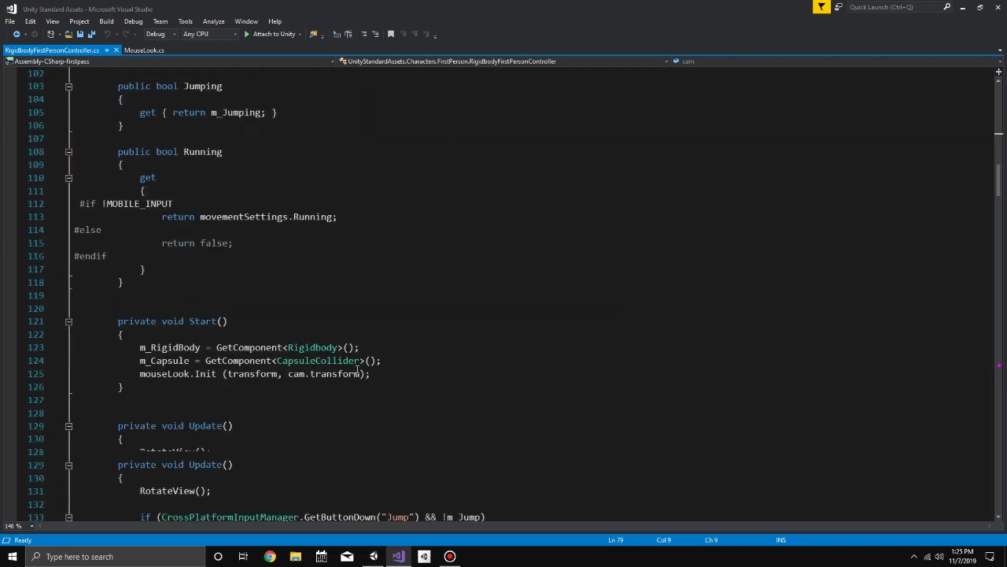
scroll(357, 368, down, 14)
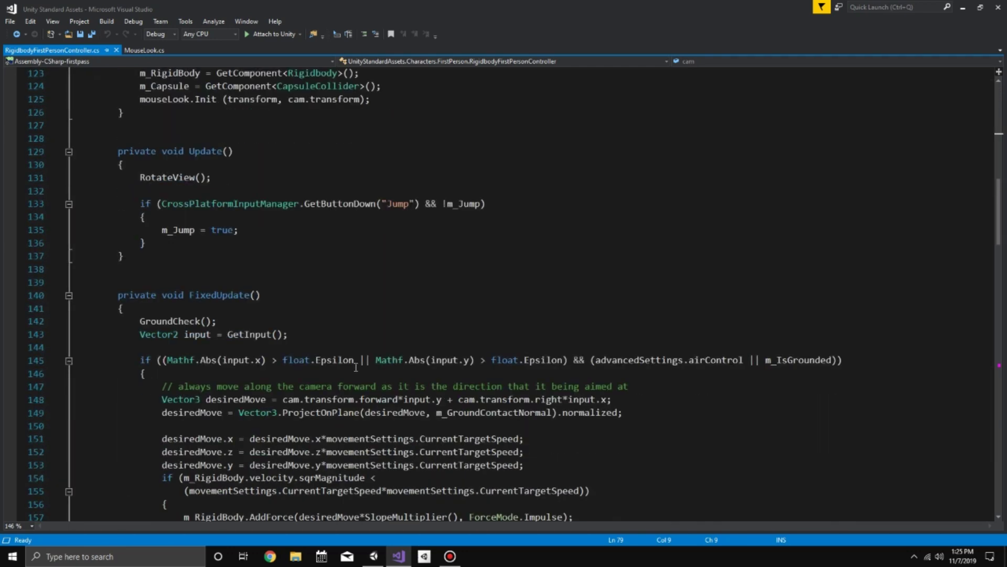
scroll(356, 366, down, 18)
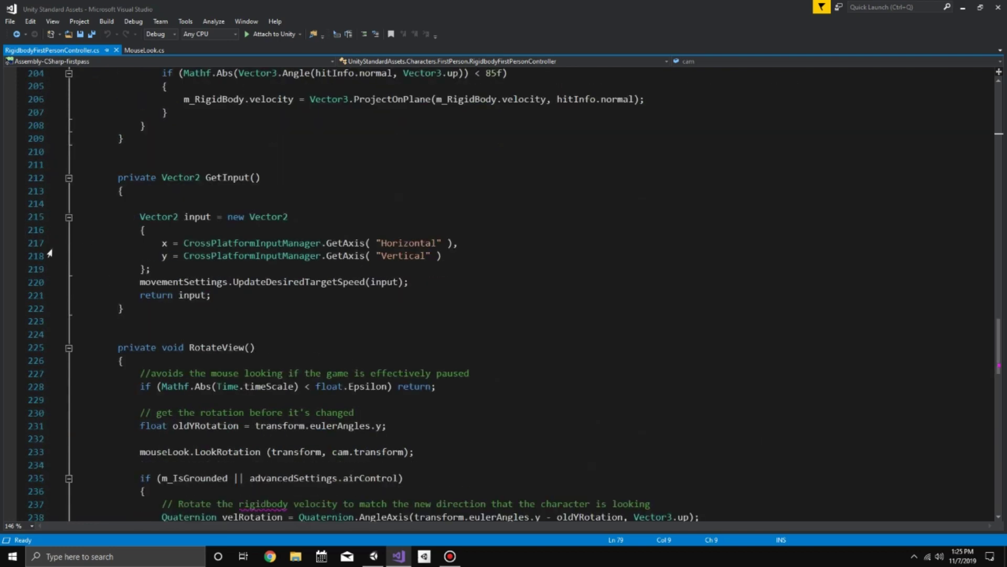
click(200, 256)
click(211, 243)
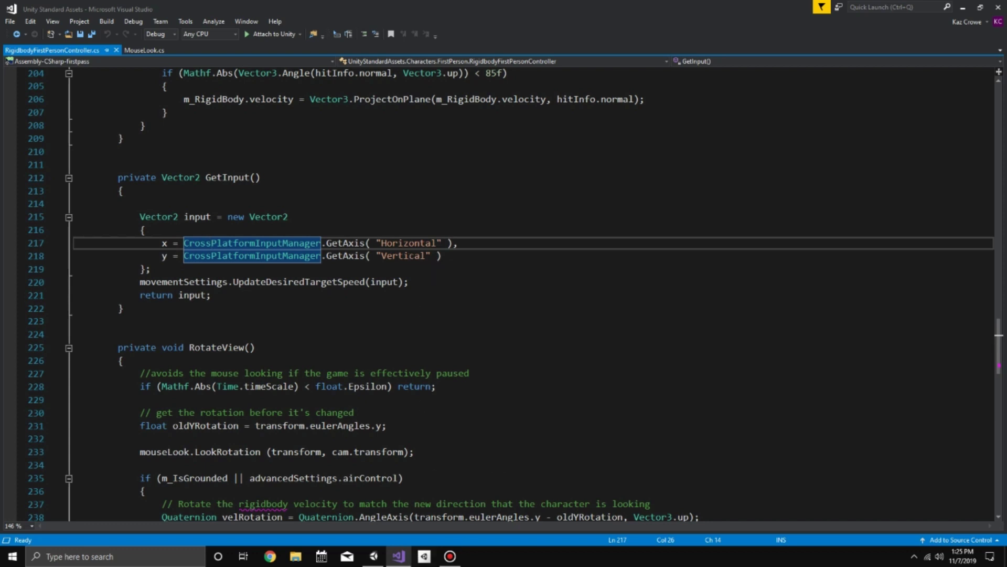
Step: Replace line 217's Horizontal input call with the Movement joystick's GetHorizontalAxis example code
click(374, 556)
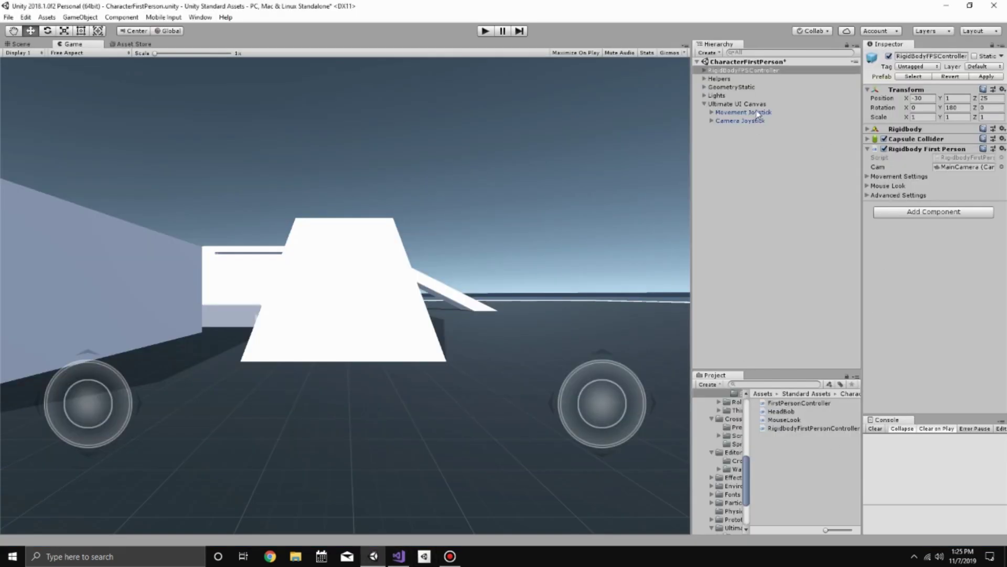
click(757, 113)
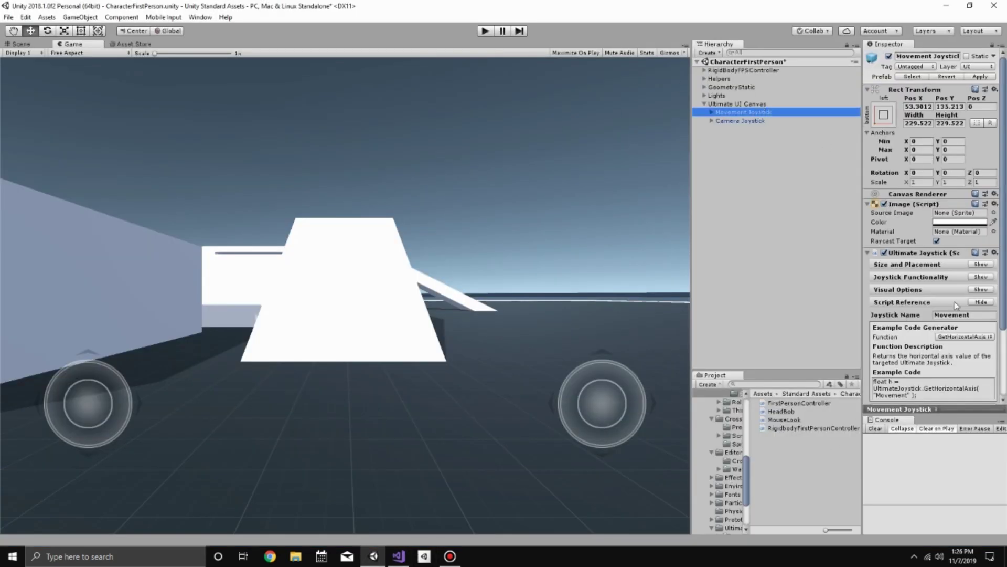
scroll(985, 322, down, 3)
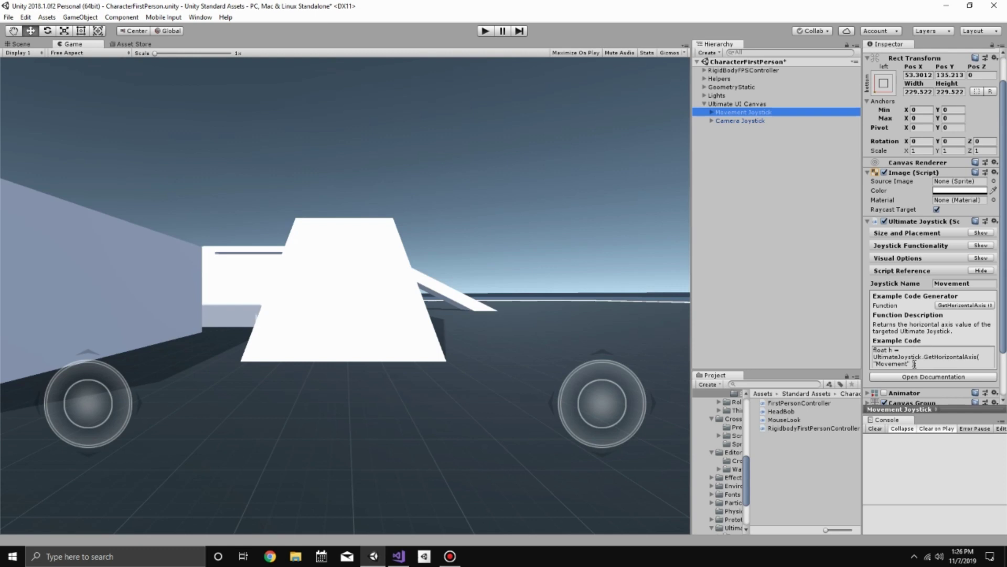
drag(914, 364, 876, 359)
key(ctrl+c)
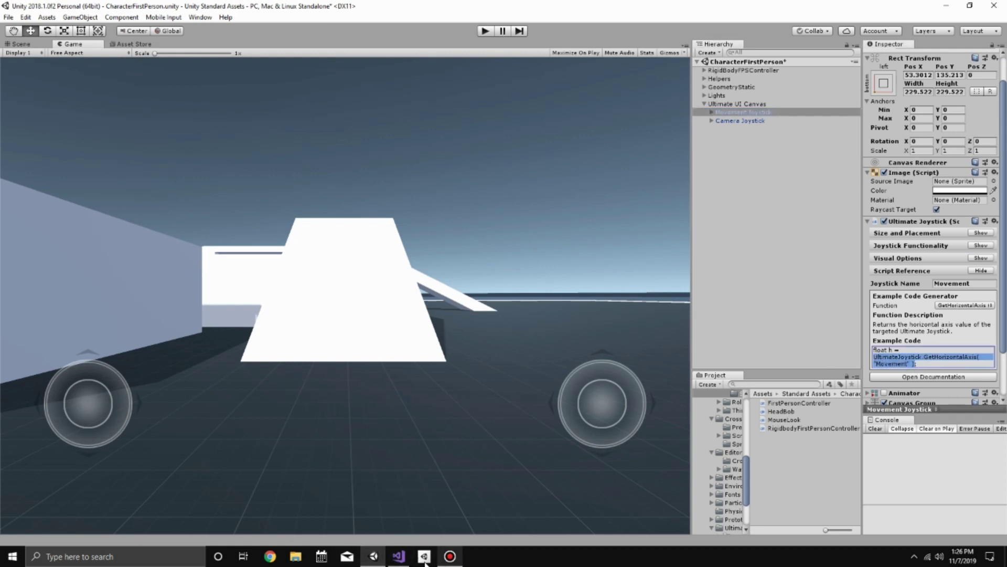
click(399, 556)
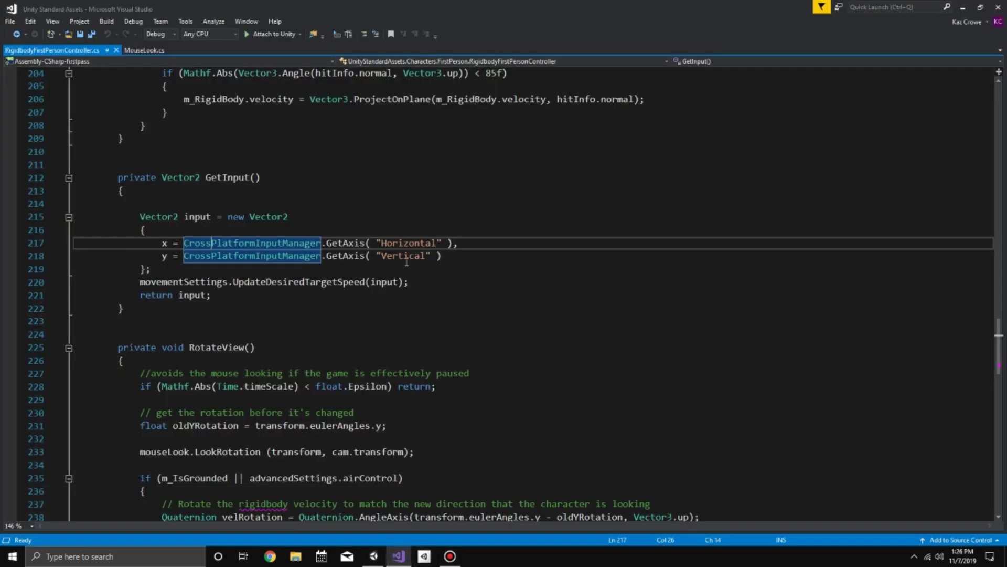
drag(453, 243, 184, 243)
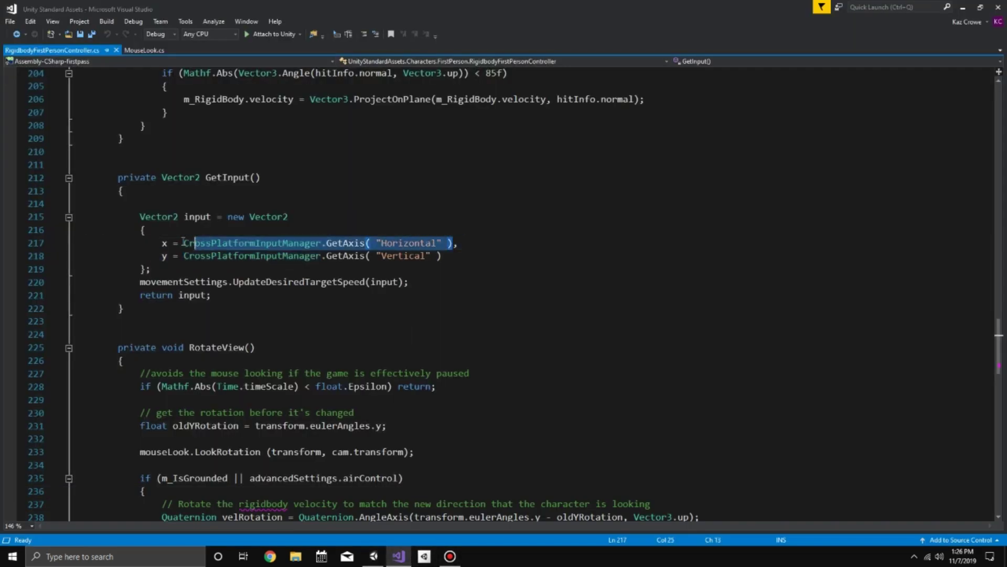
key(ctrl+v)
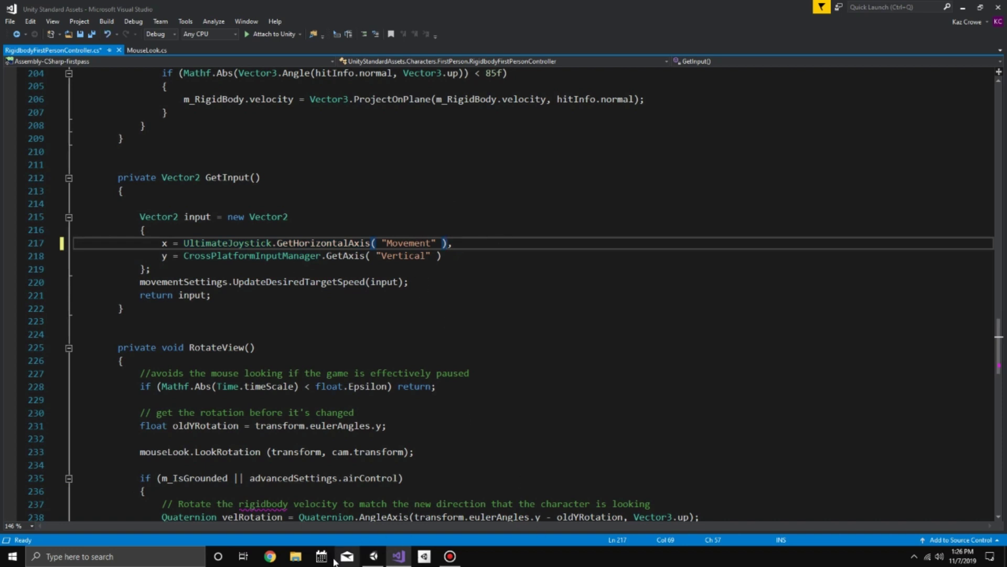
Step: Replace line 218's Vertical call with GetVerticalAxis("Movement") example code and save the script
click(373, 557)
click(954, 307)
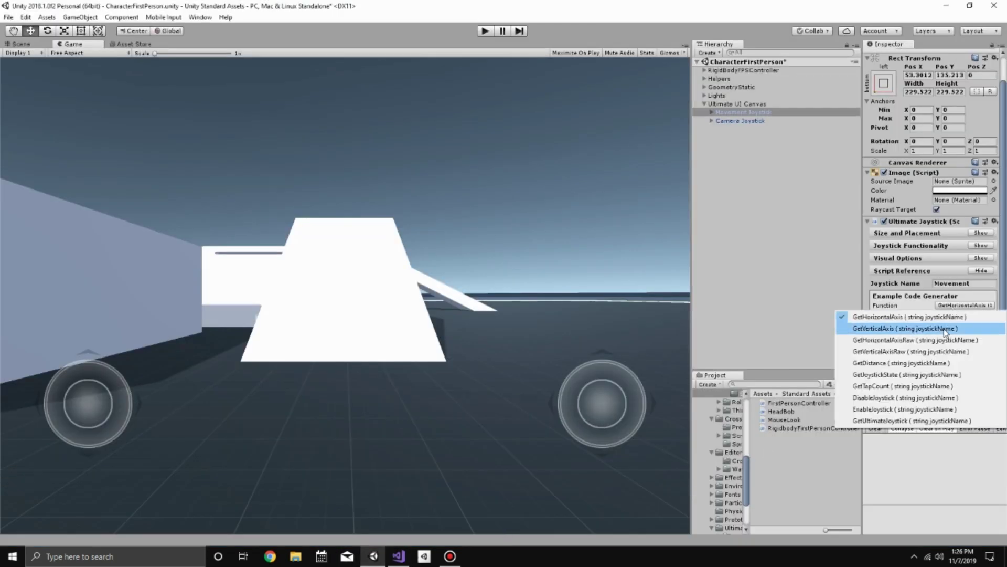
click(945, 329)
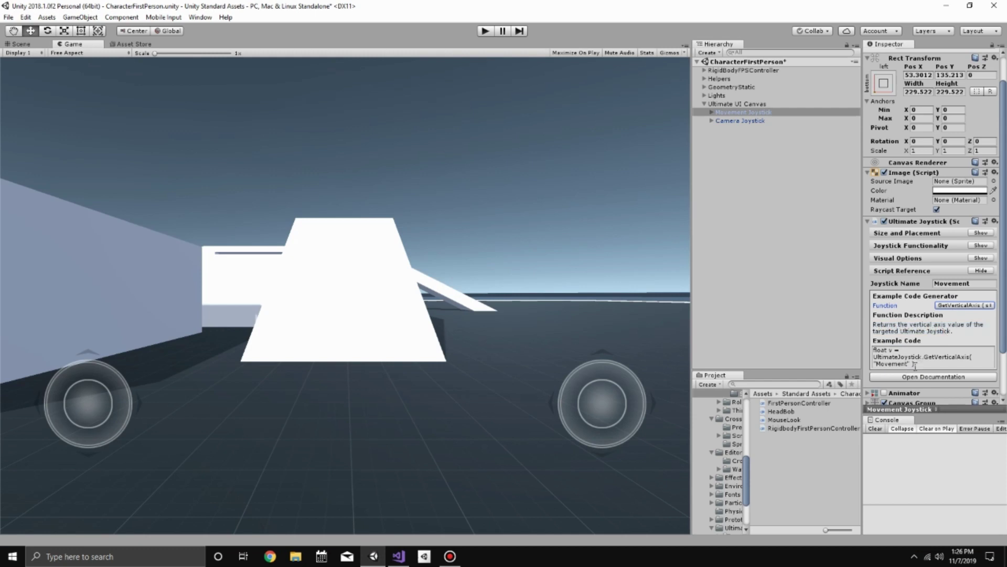
drag(916, 363, 873, 357)
key(ctrl+c)
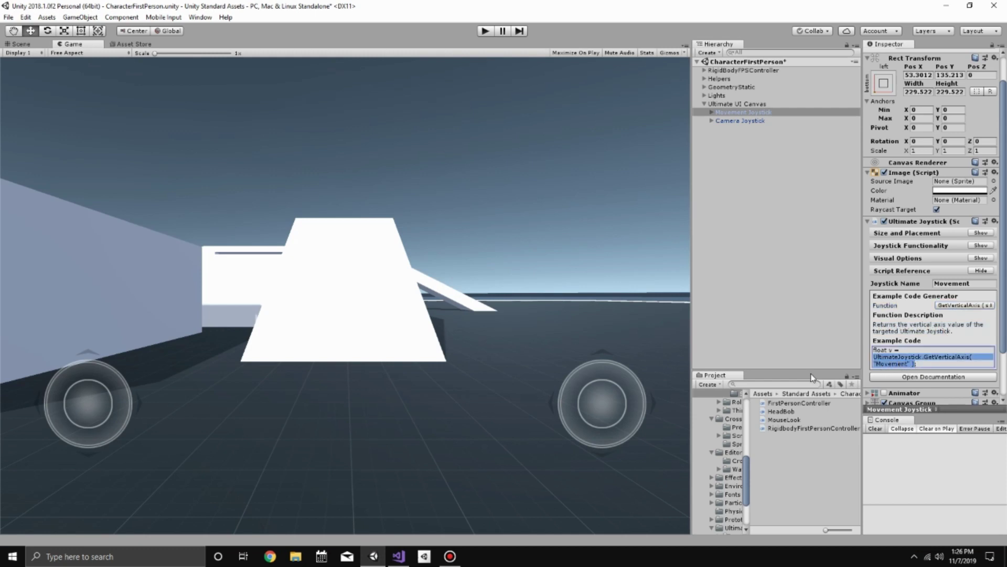
click(400, 556)
drag(183, 255, 442, 255)
key(ctrl+v)
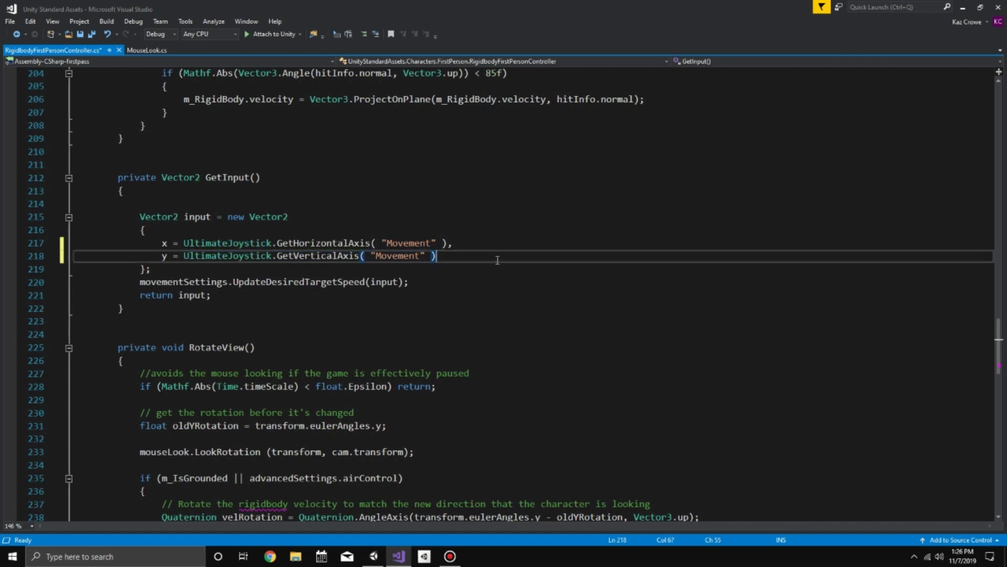
key(ctrl+s)
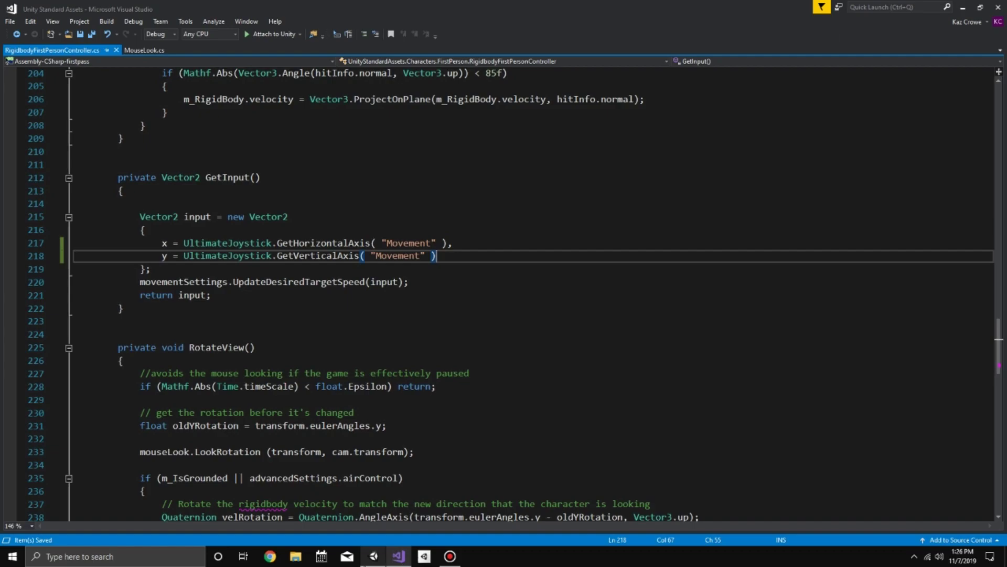
click(370, 560)
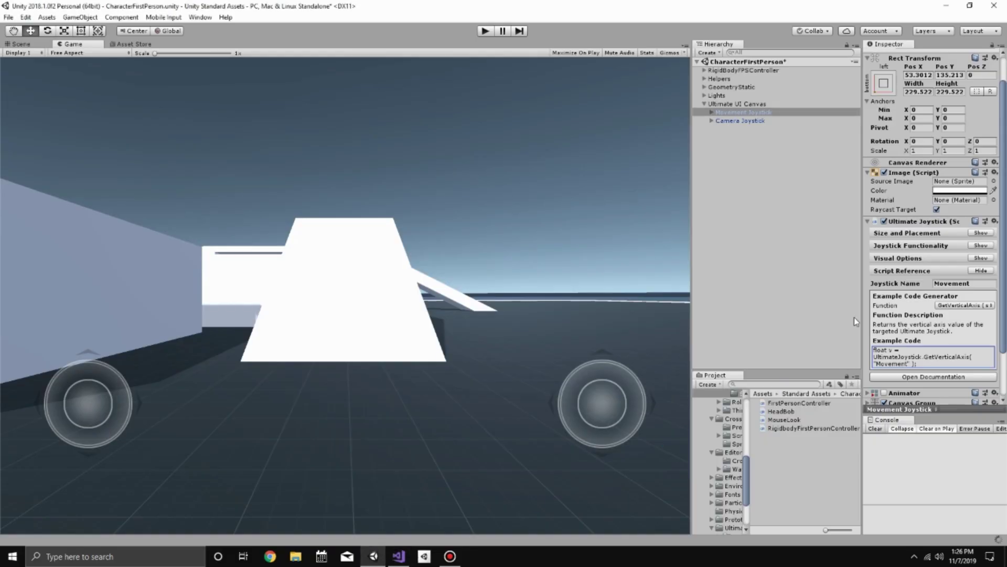
Step: Expand RigidBodyFPSController's Mouse Look settings and open the MouseLook script for editing
click(748, 71)
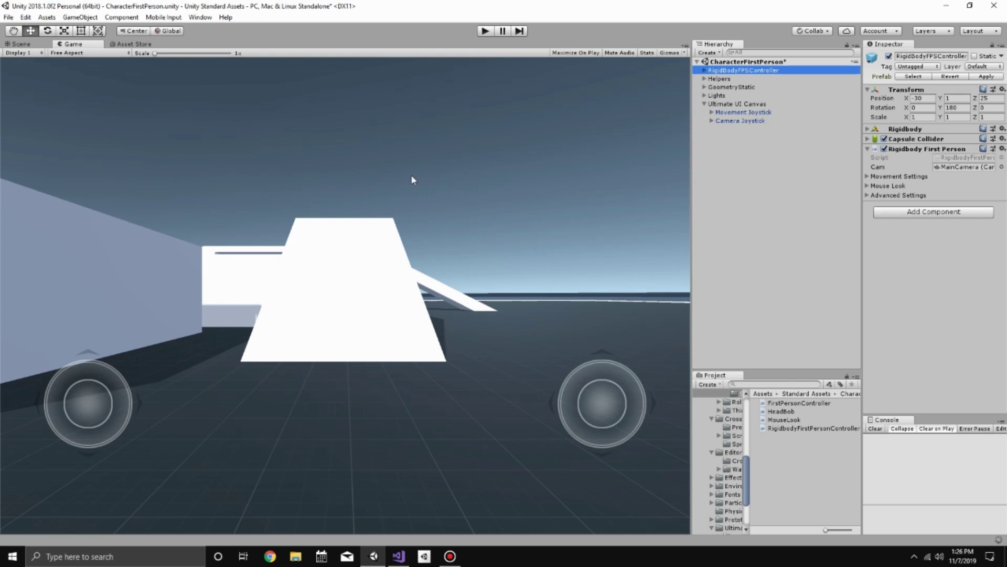
click(901, 187)
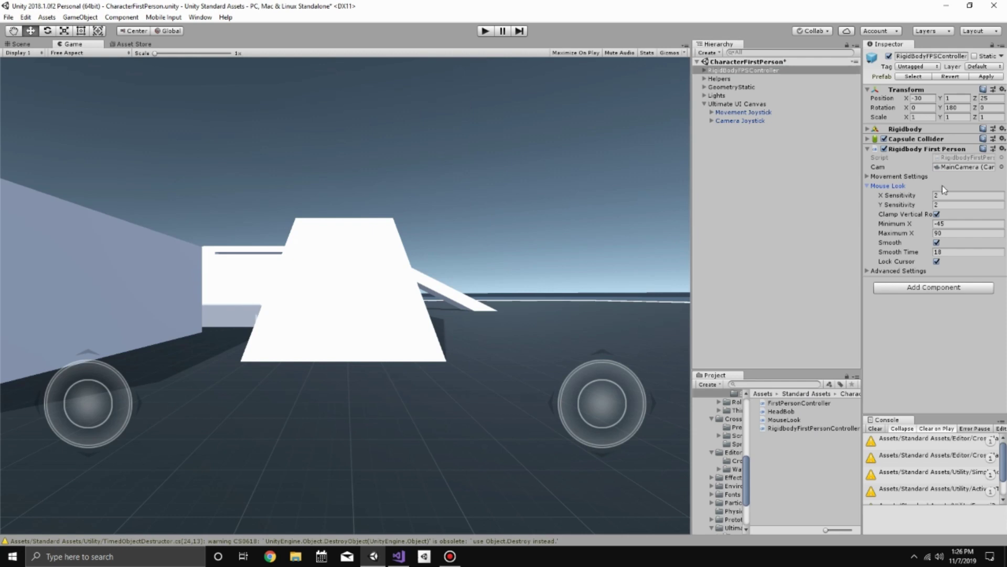
click(956, 158)
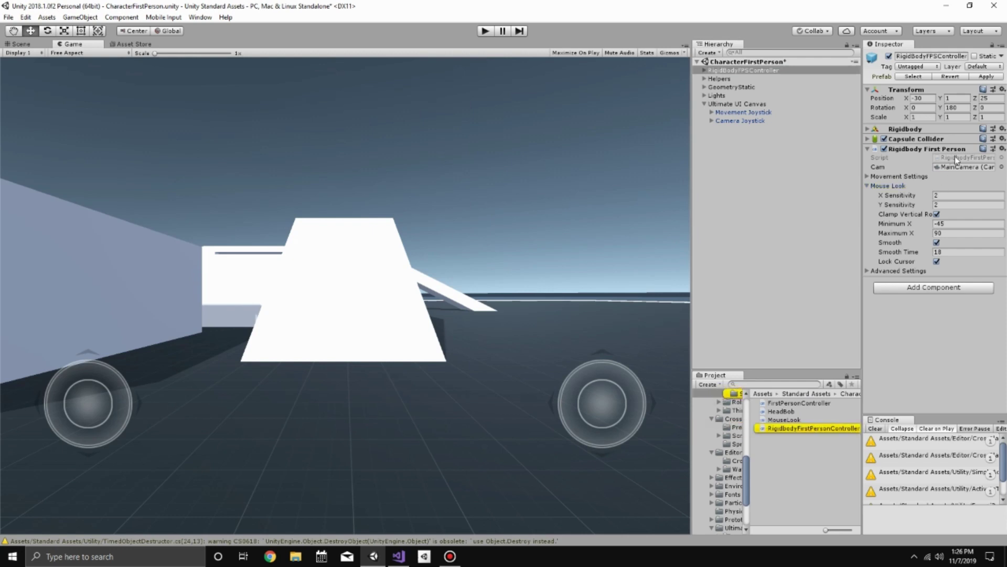
click(803, 421)
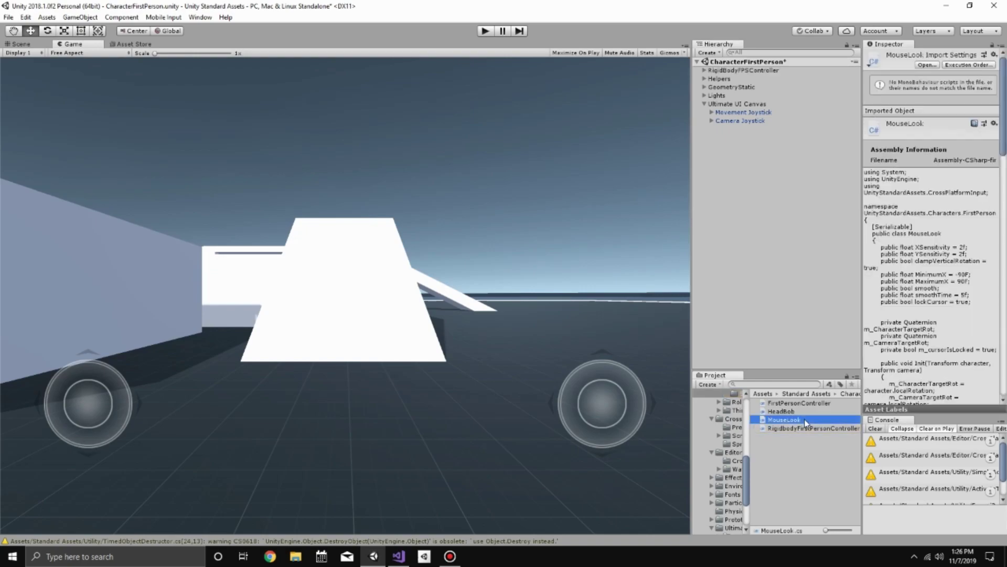
double_click(806, 422)
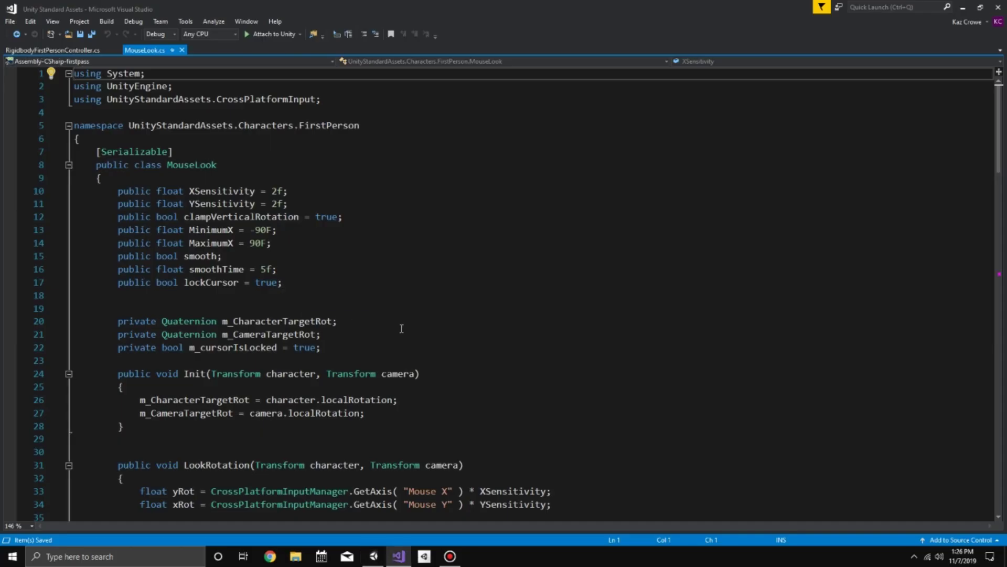
Step: Select the Mouse X and Mouse Y GetAxis calls on lines 33–34
scroll(401, 328, down, 5)
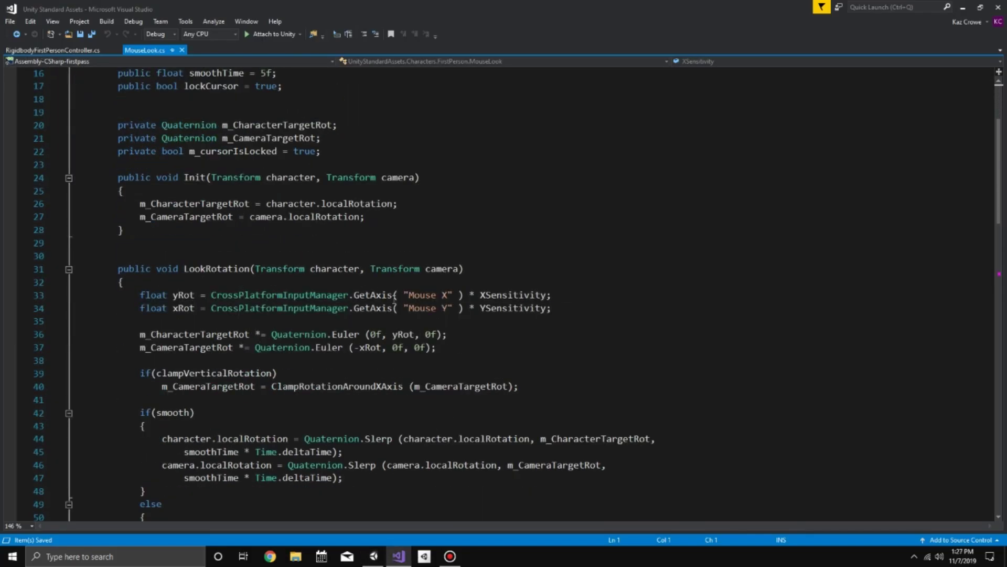
double_click(342, 295)
drag(342, 295, 464, 295)
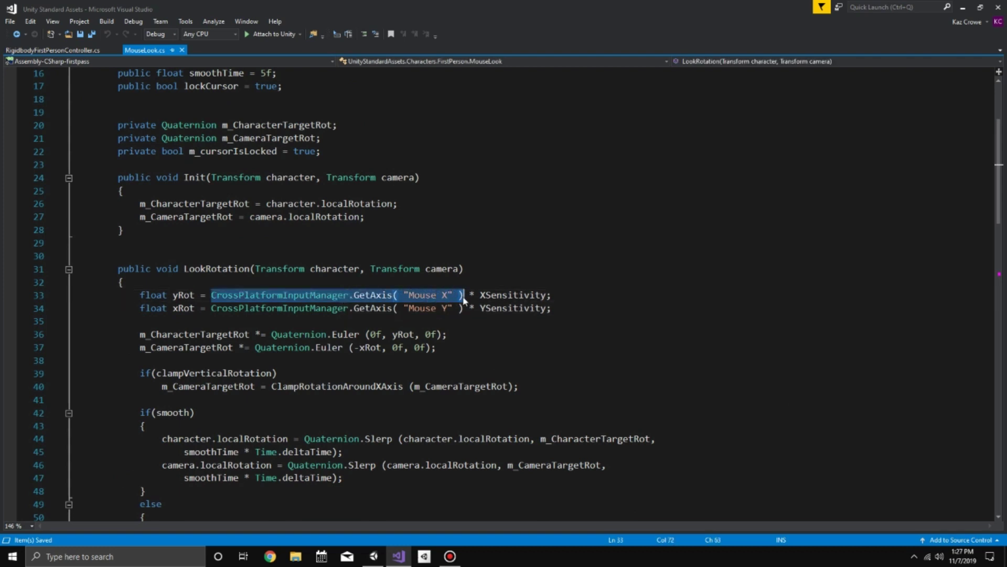
double_click(311, 308)
drag(311, 308, 464, 308)
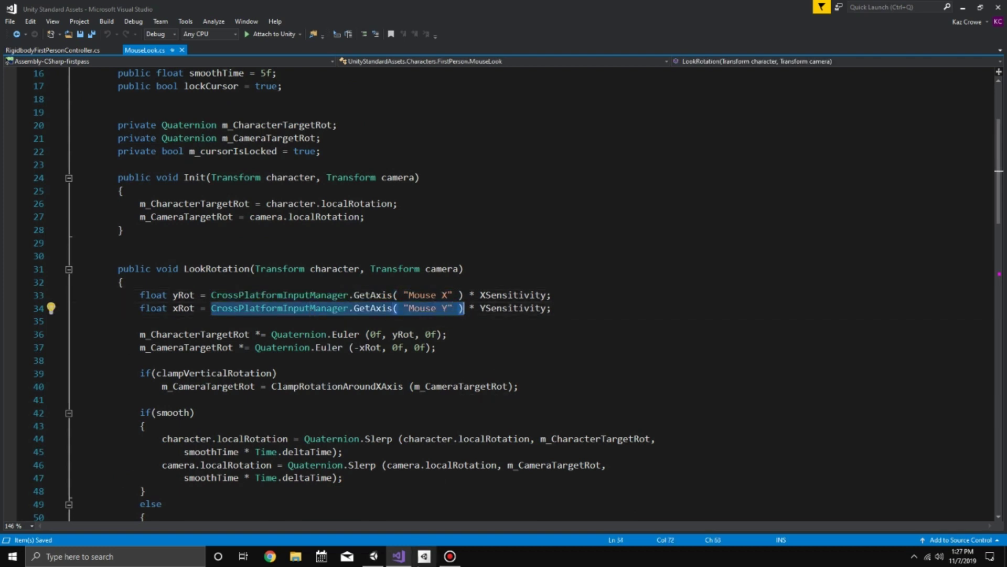
click(374, 556)
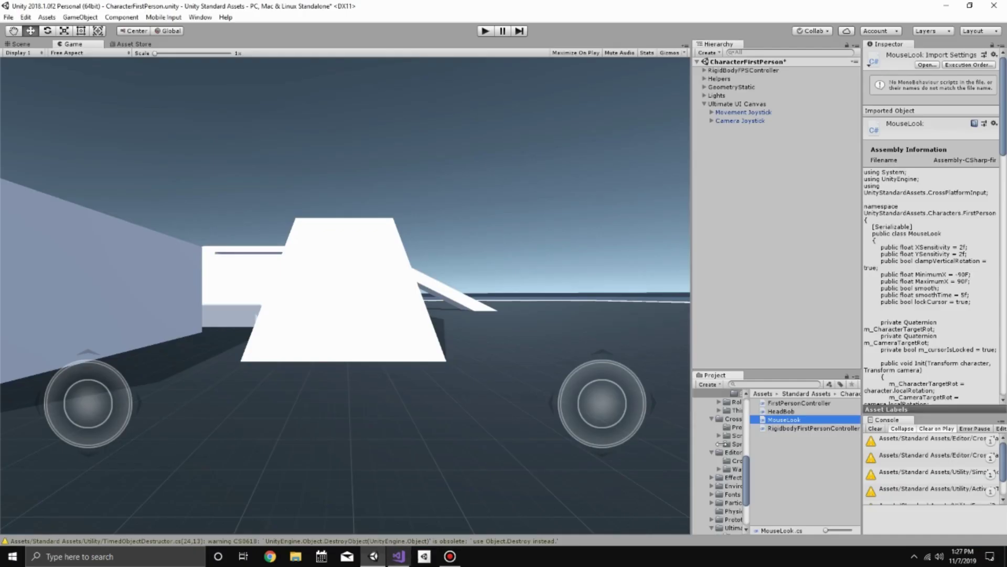
Step: Replace the Mouse X input on line 33 of MouseLook.cs with the Camera joystick's GetHorizontalAxis call
click(758, 121)
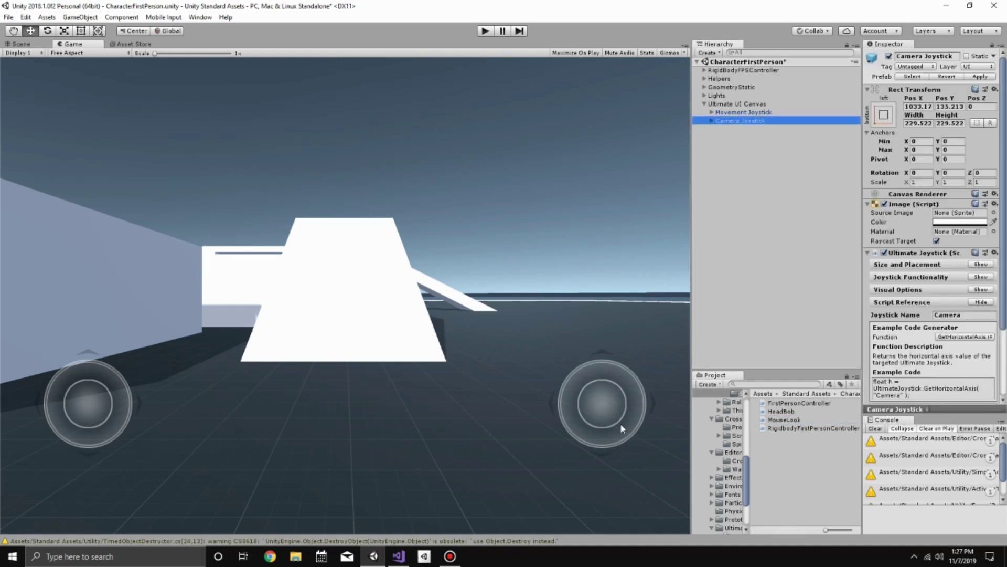
scroll(941, 324, down, 2)
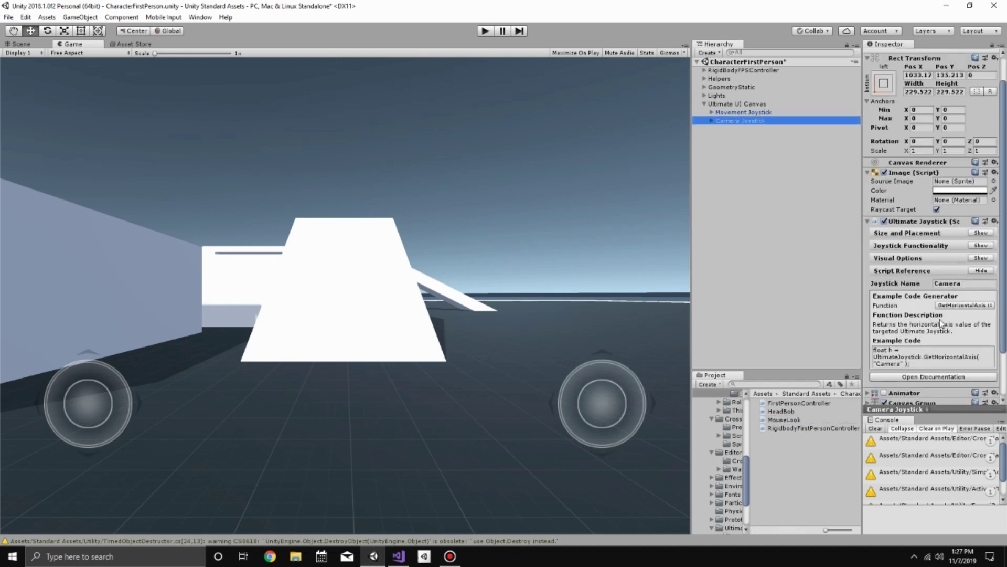
click(968, 305)
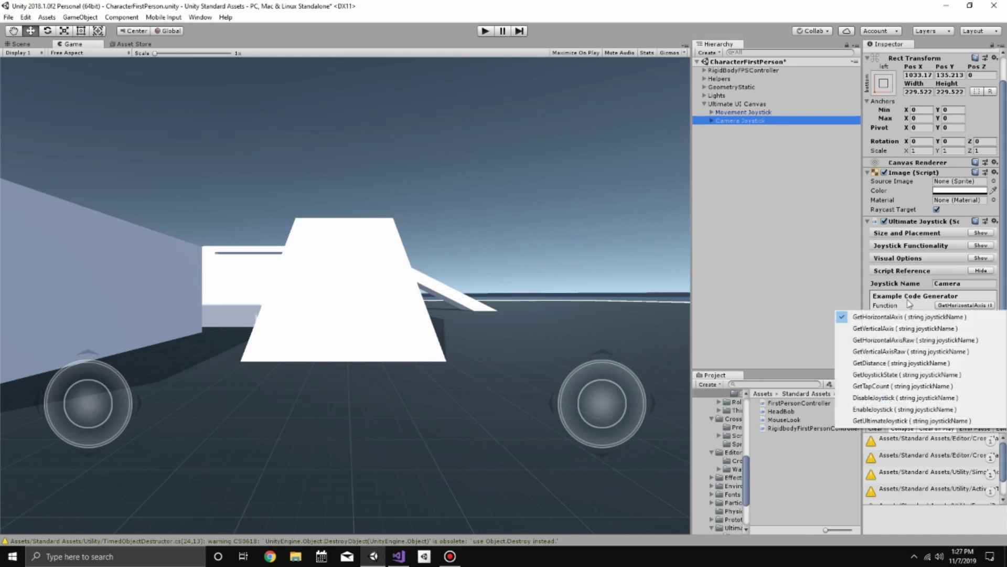
click(911, 305)
click(963, 305)
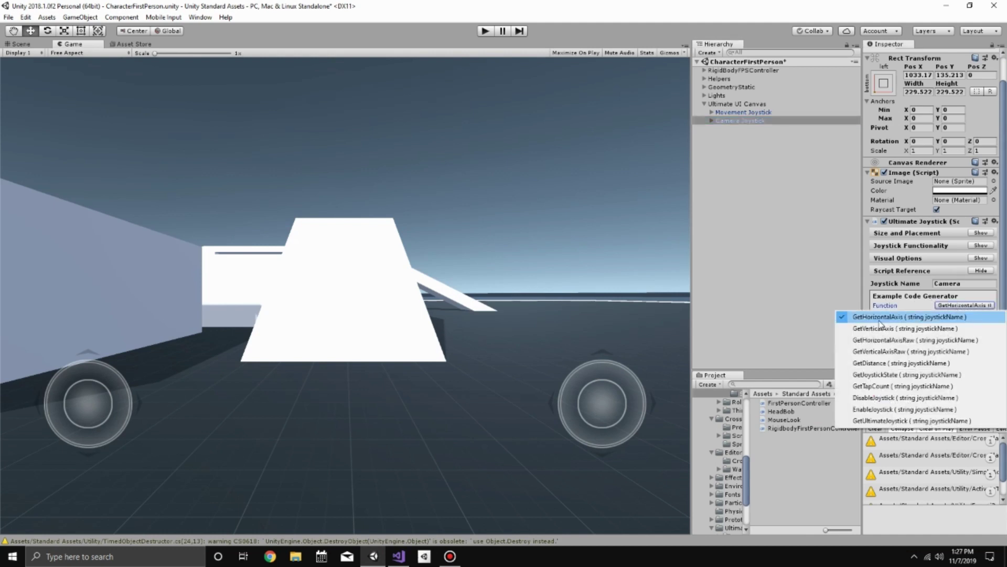
click(880, 321)
click(901, 364)
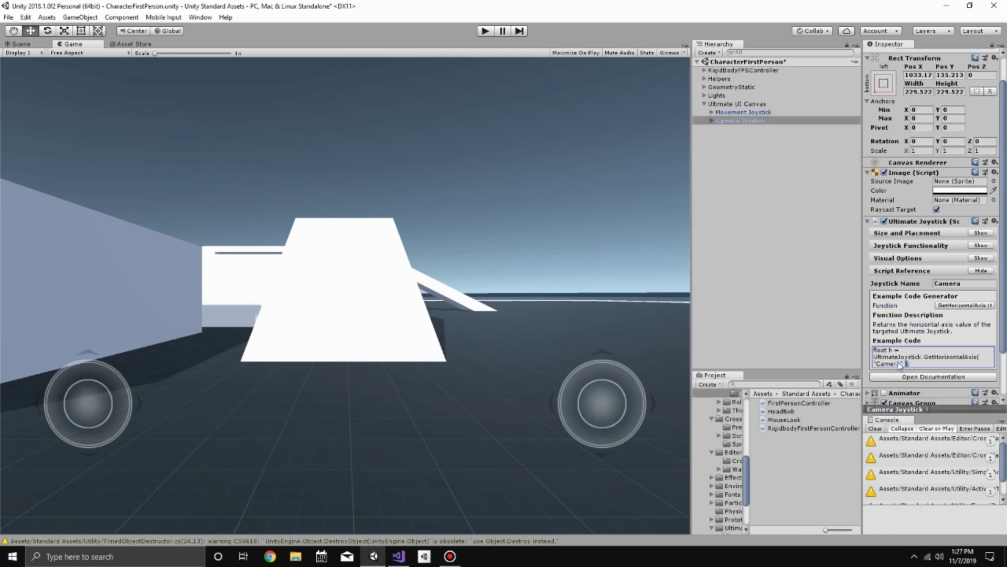
drag(900, 364, 875, 357)
key(ctrl+c)
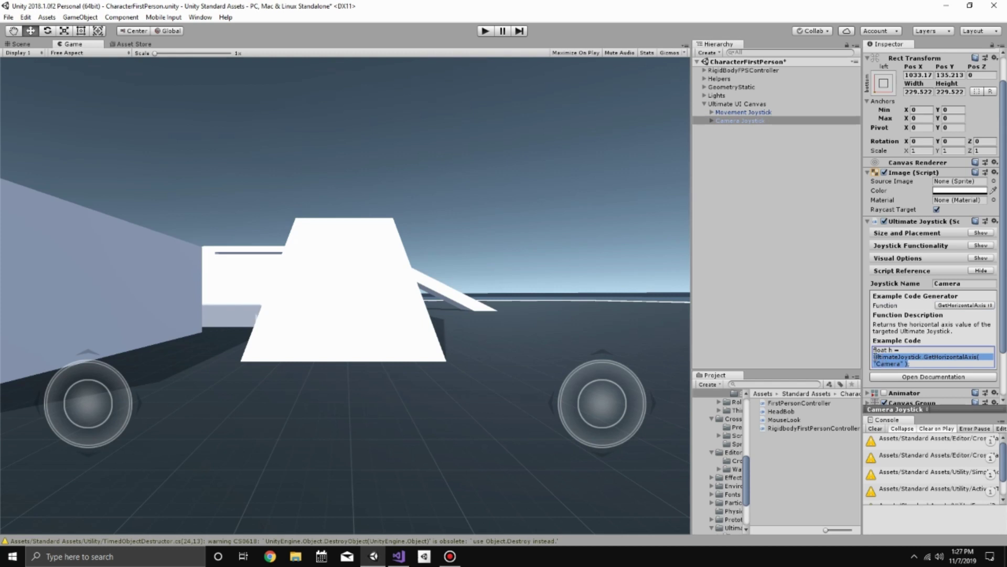
click(399, 556)
drag(210, 295, 465, 295)
key(ctrl+v)
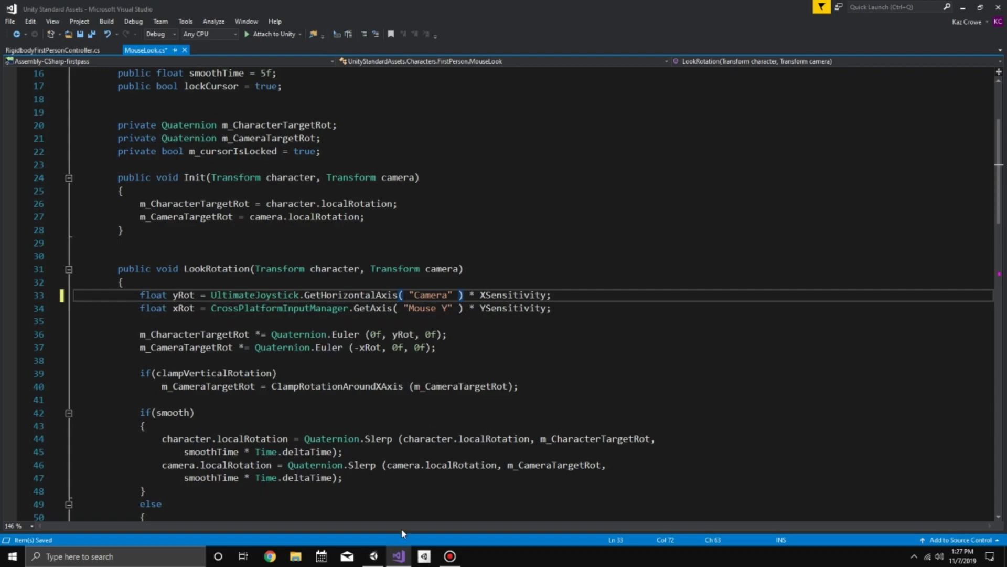
Step: Replace the Mouse Y input on line 34 with the Camera joystick's GetVerticalAxis call and save the script
click(374, 556)
click(958, 304)
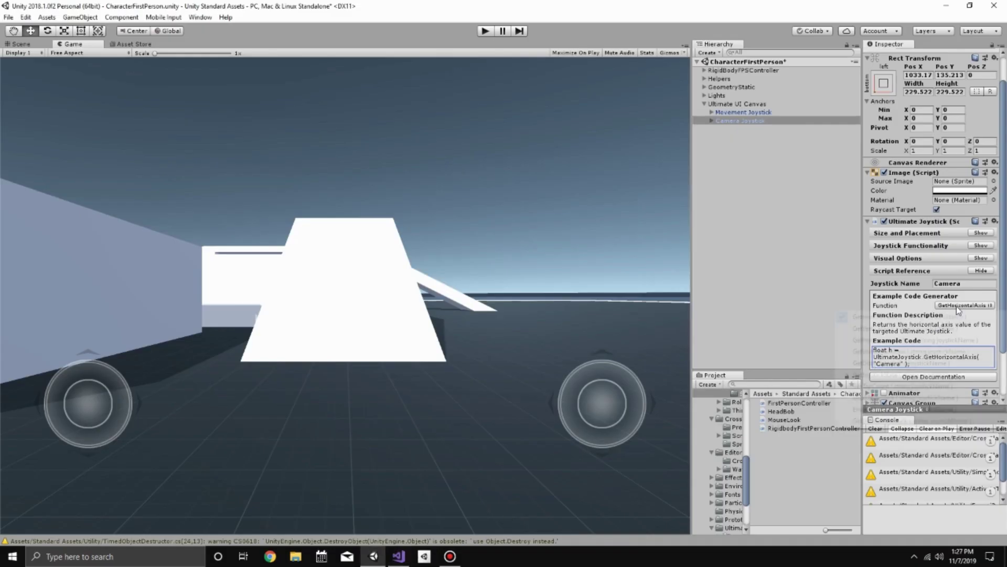
click(950, 328)
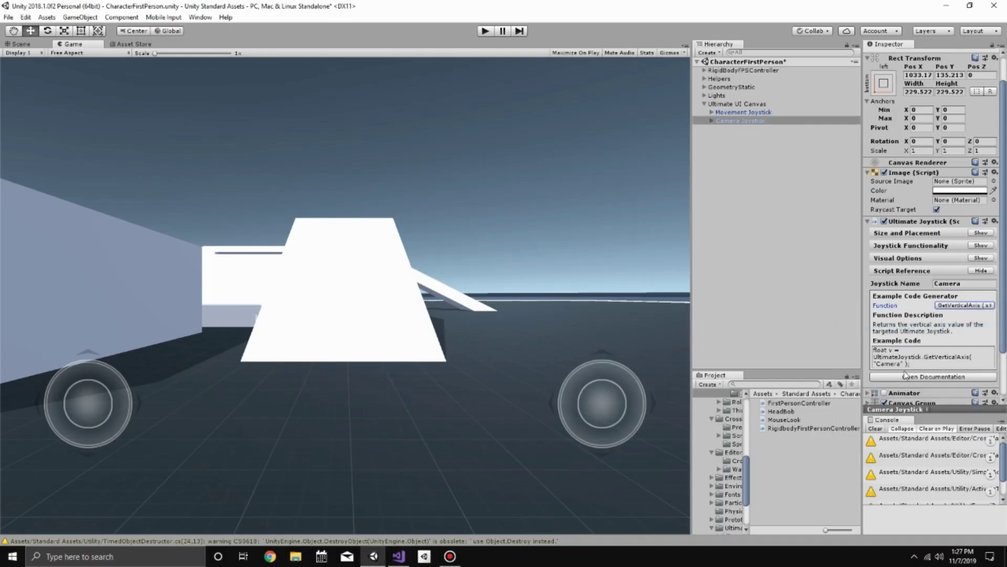
drag(907, 366, 879, 360)
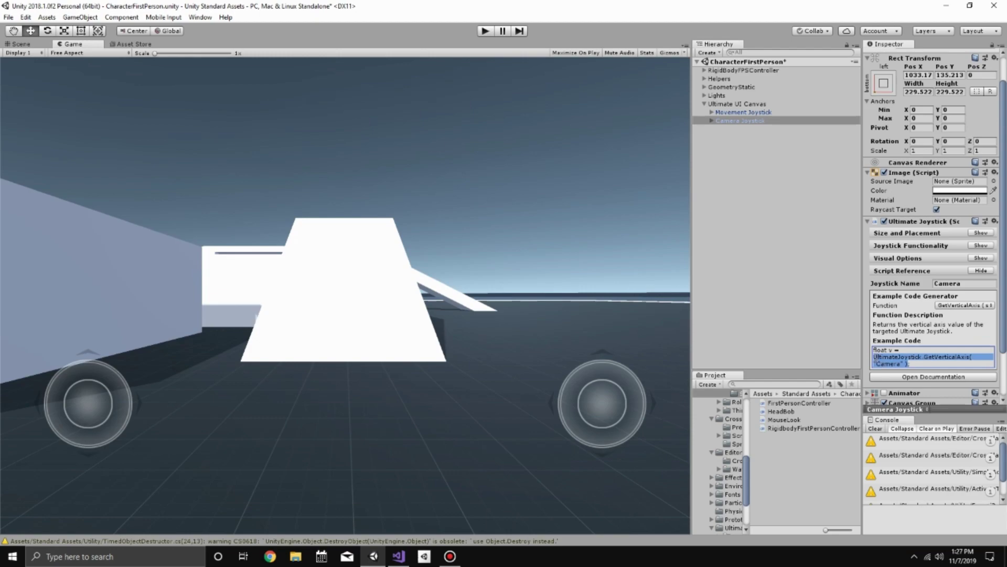
click(399, 556)
drag(211, 308, 474, 308)
text(UltimateJoystick.GetVerticalAxis( "Camera" ) *)
click(411, 309)
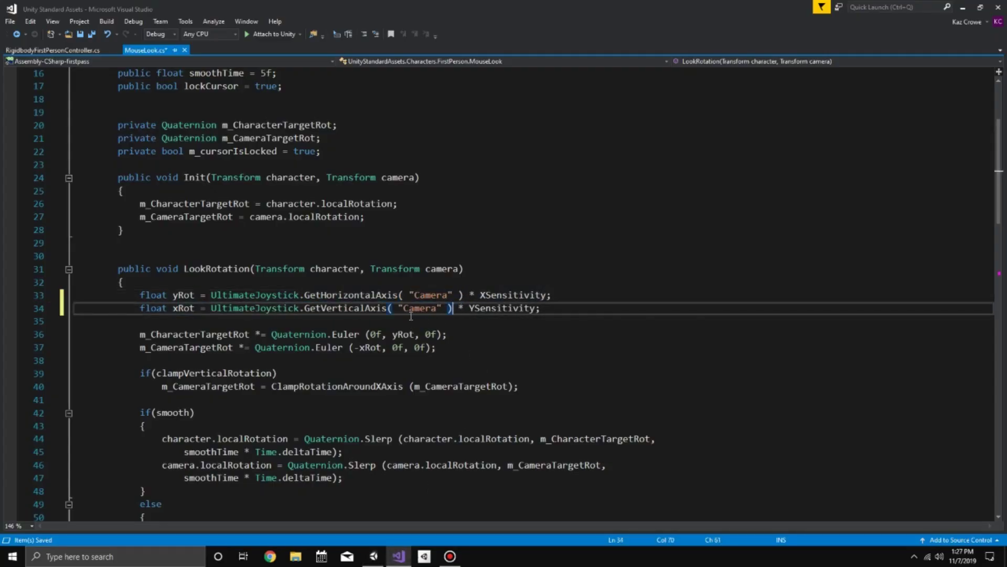
key(ctrl+s)
click(373, 556)
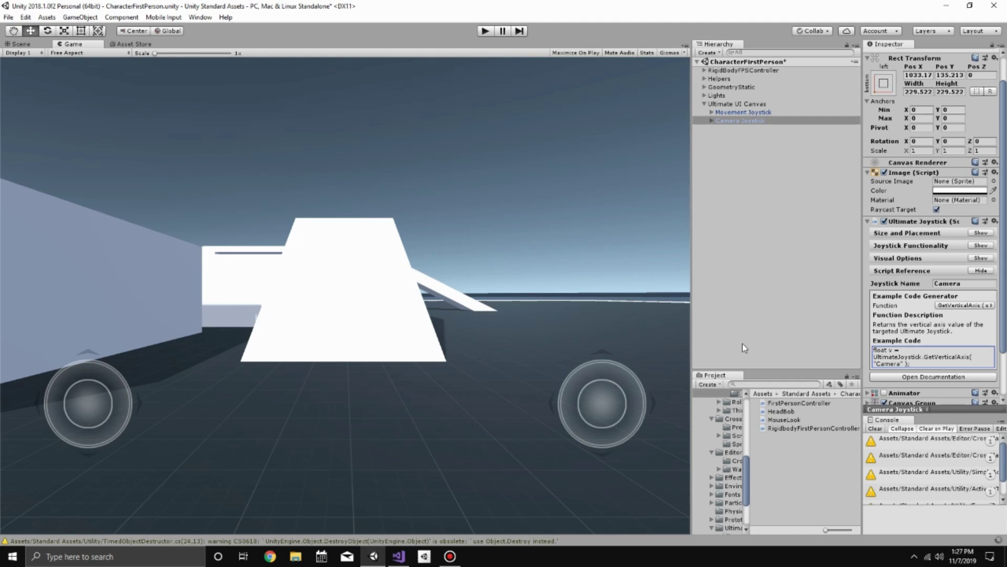
Step: Uncheck Lock Cursor under Mouse Look on the RigidBodyFPSController
click(754, 72)
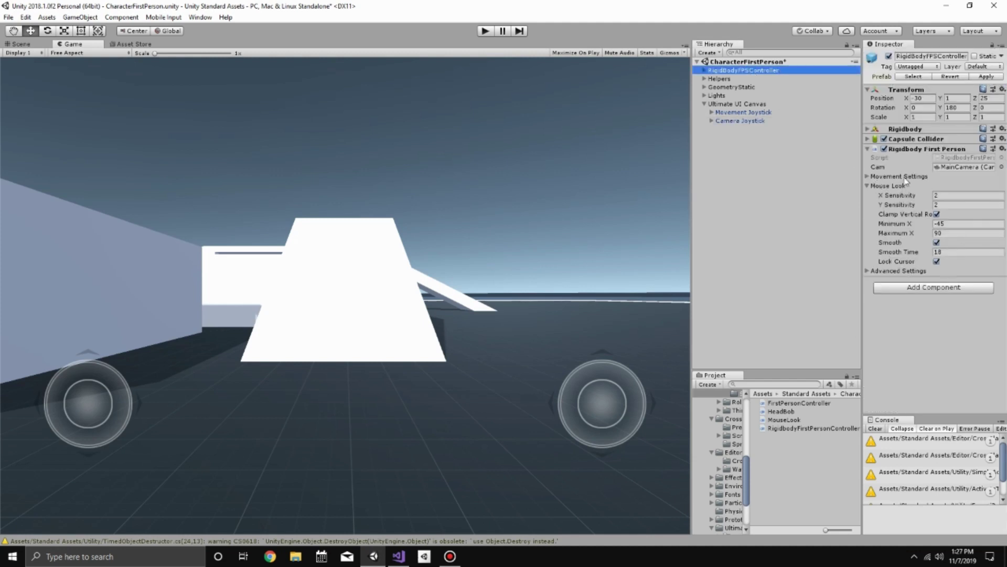
click(885, 185)
click(885, 186)
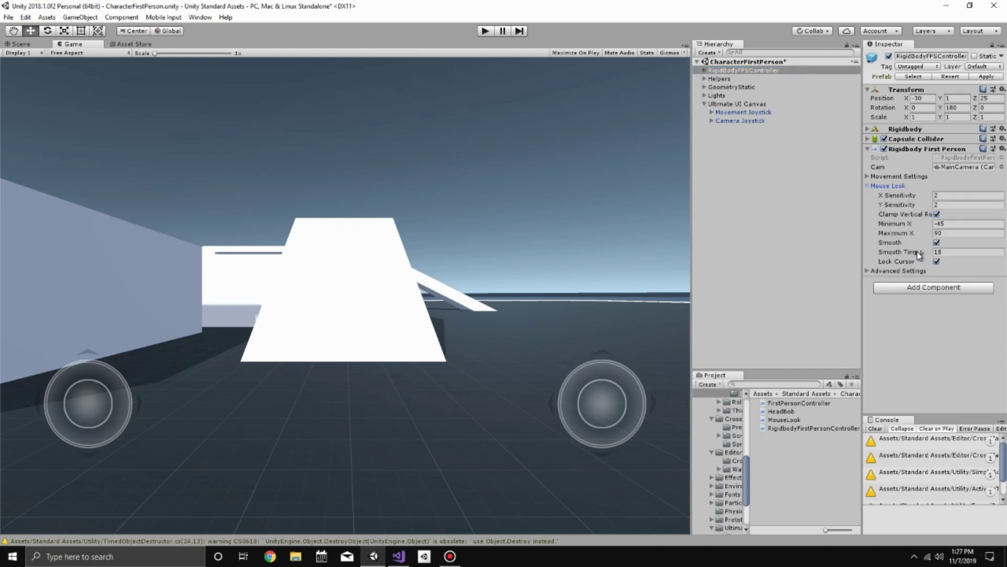
click(936, 261)
click(936, 261)
Step: Enter Play mode, walk with the left joystick and tilt the view skyward with the right
click(890, 185)
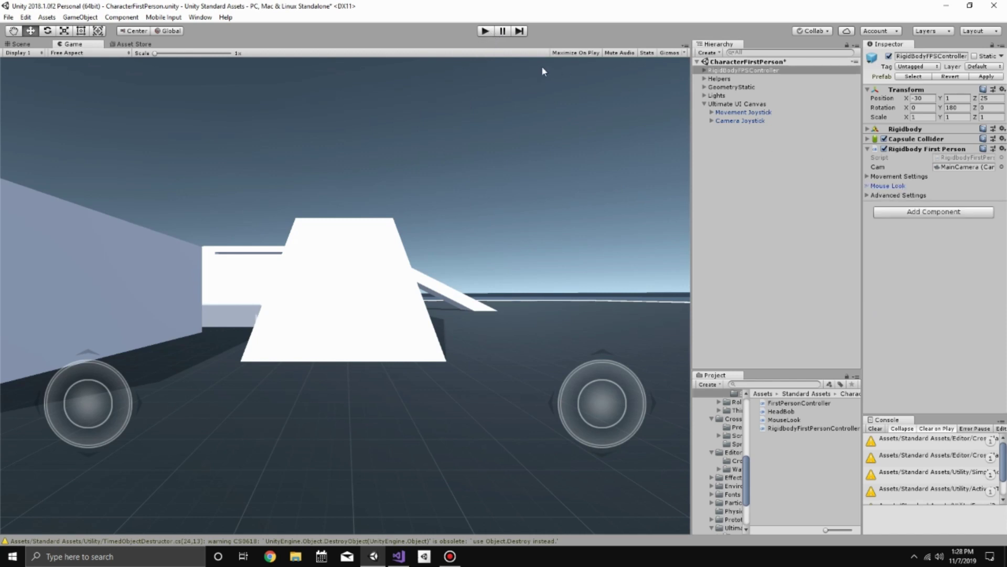
click(489, 32)
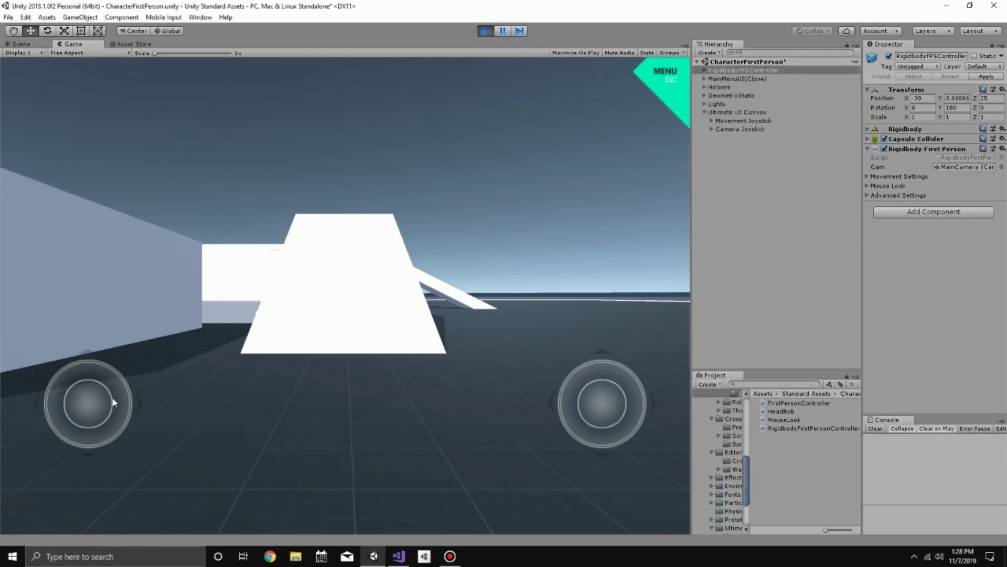
drag(113, 403, 84, 367)
drag(602, 404, 613, 382)
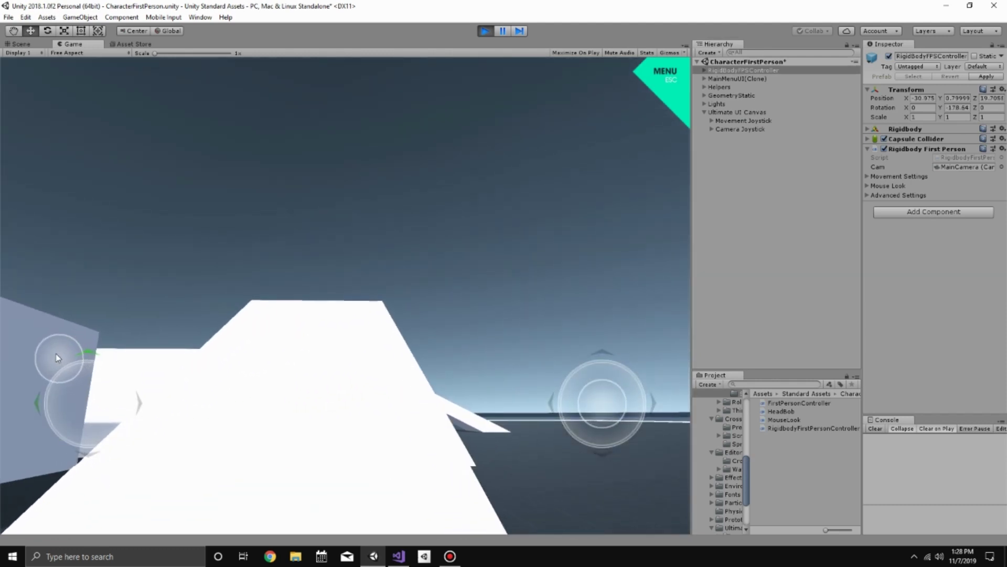